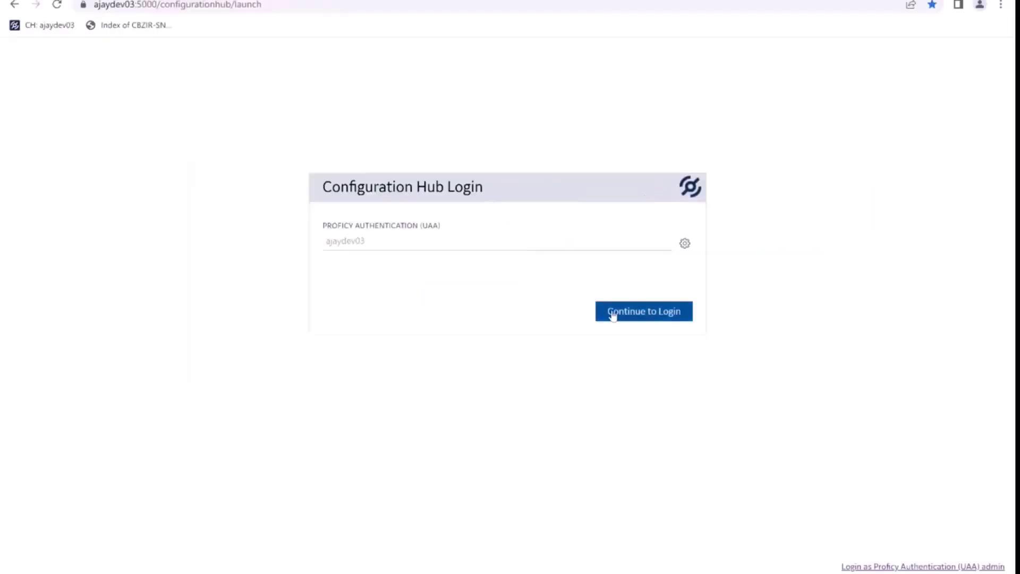
# Sign in to Proficy Configuration Hub with the ch_admin administrator account.
pyautogui.click(613, 314)
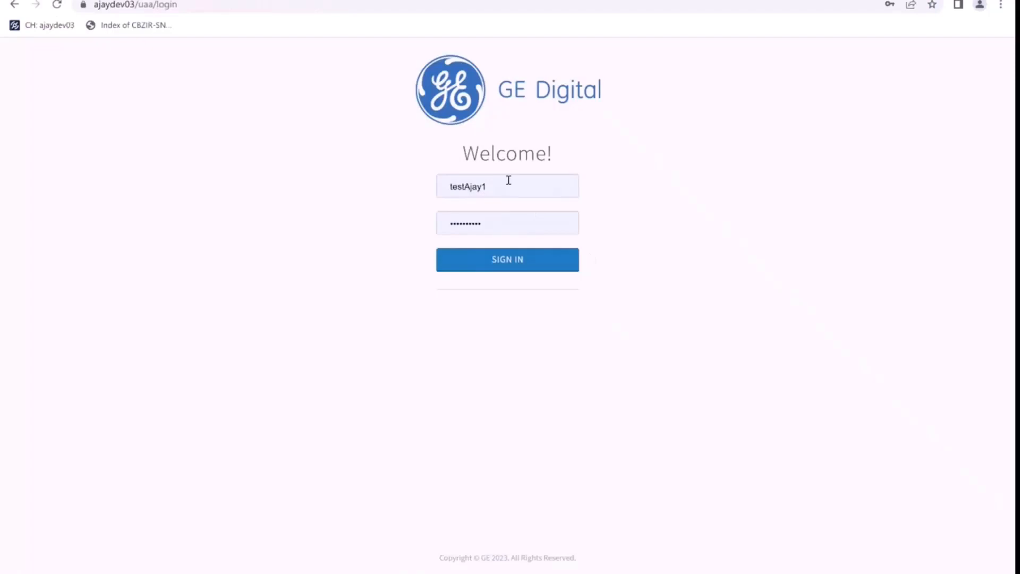
pyautogui.doubleClick(508, 181)
pyautogui.write('ch_admin')
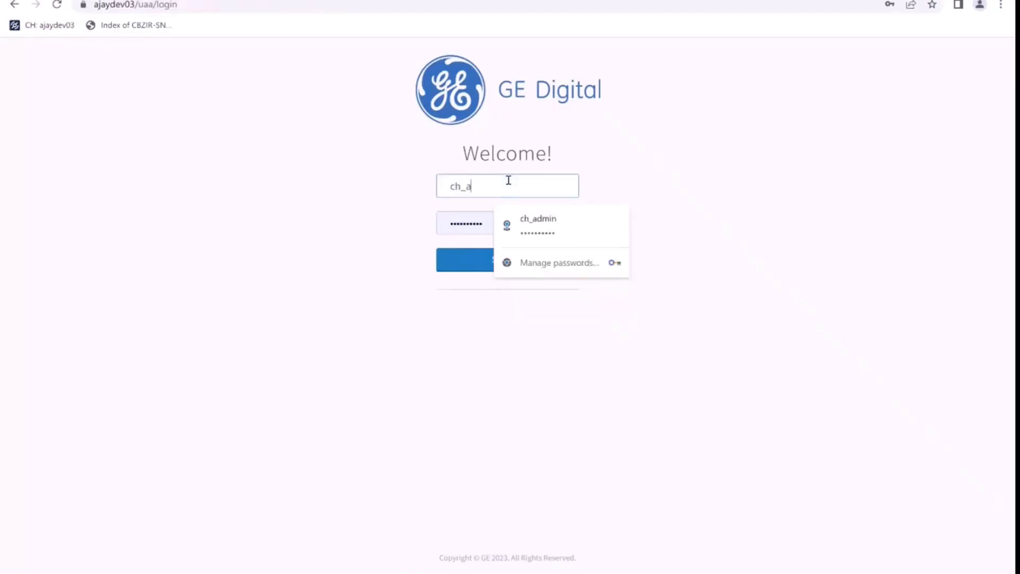
pyautogui.doubleClick(517, 179)
pyautogui.click(503, 200)
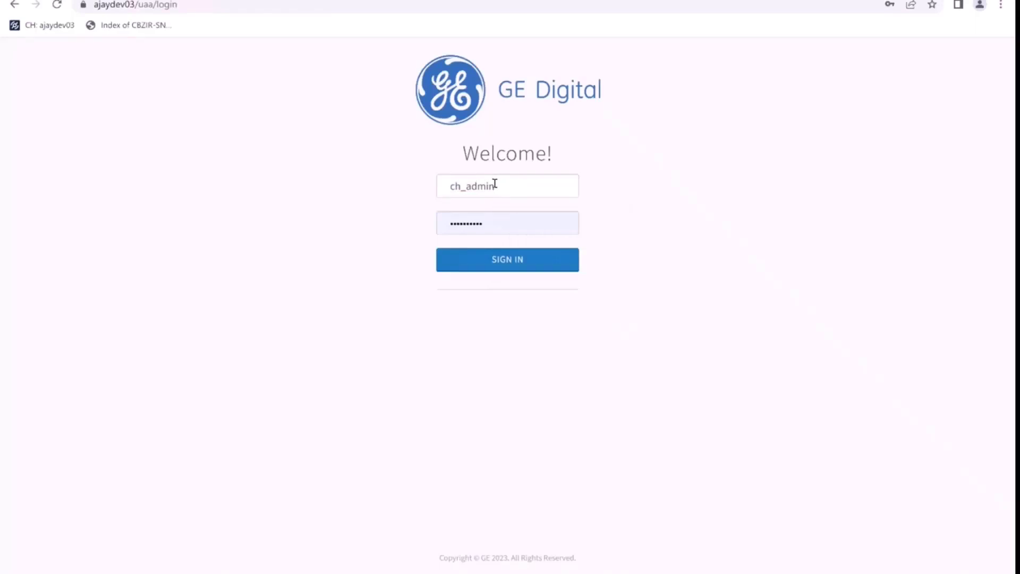
pyautogui.click(488, 265)
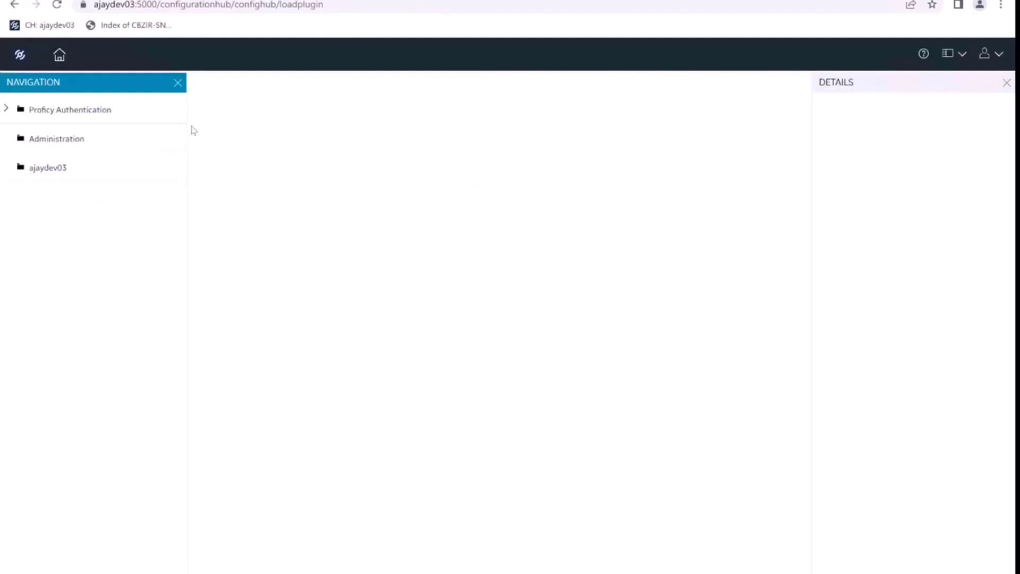
# Expand Proficy Authentication, open Security and list the three existing uaa users.
pyautogui.click(6, 111)
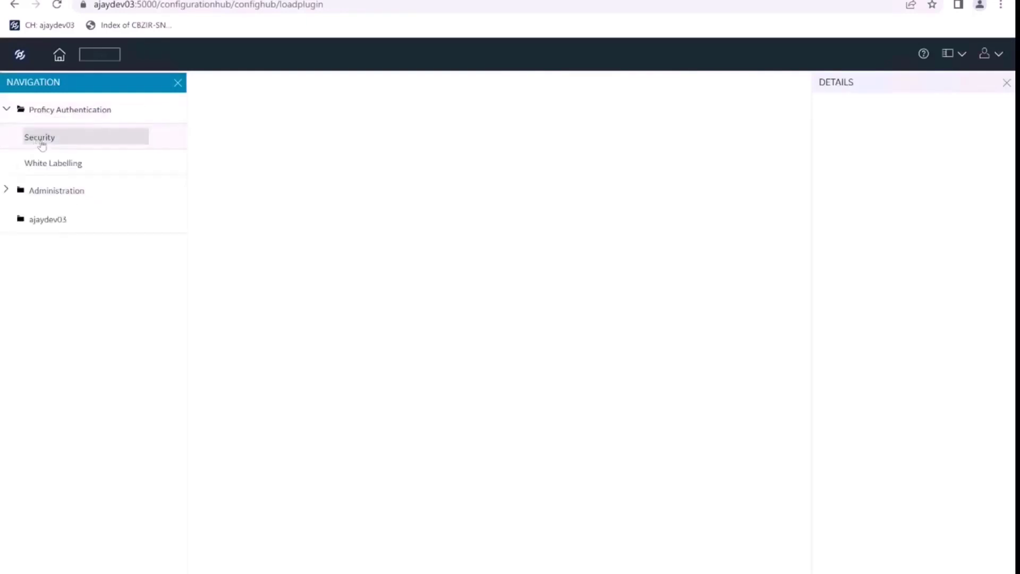
pyautogui.click(41, 139)
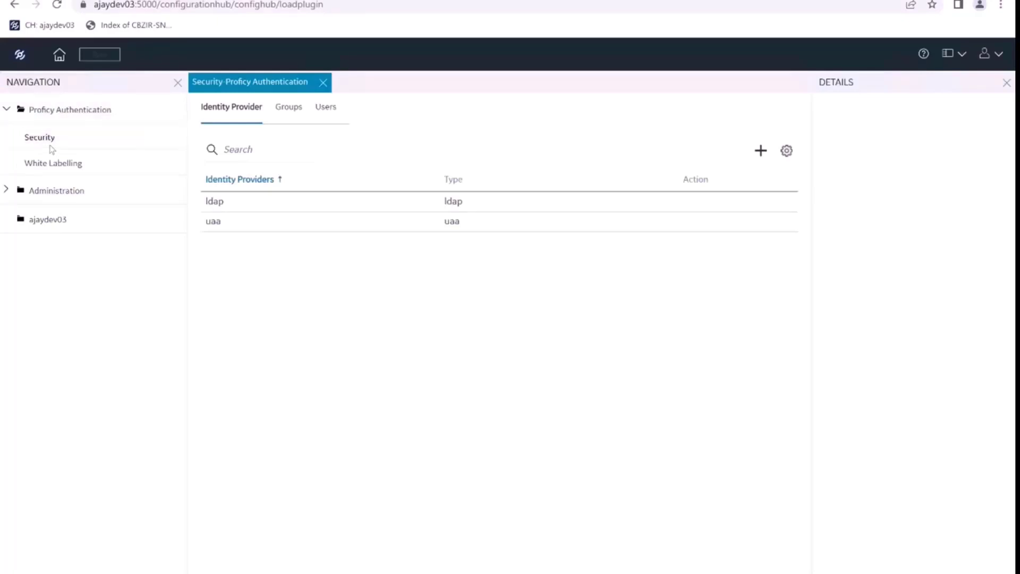
pyautogui.click(331, 113)
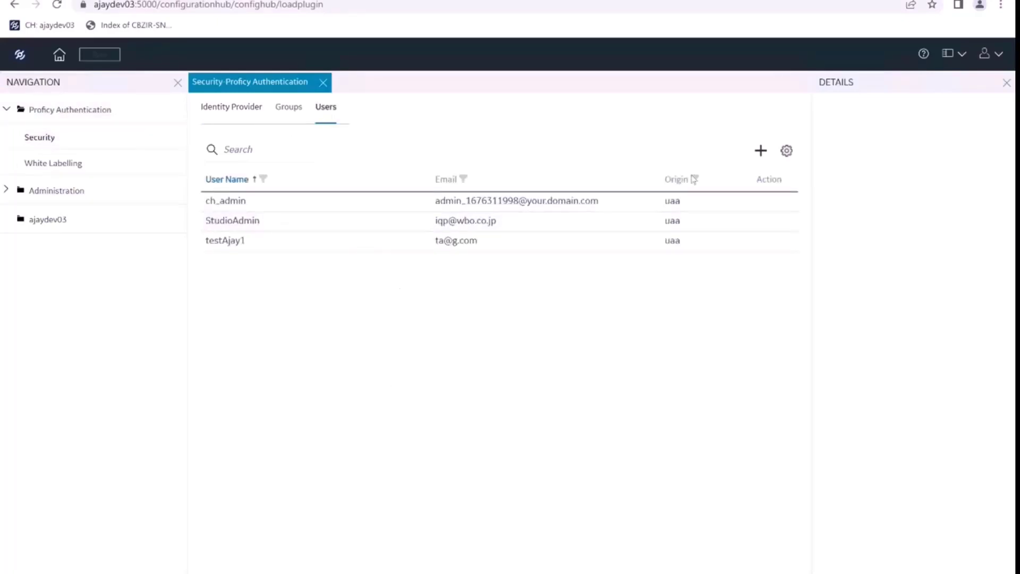
# Add a new user named testUser1 with a password and an e-mail address.
pyautogui.click(761, 151)
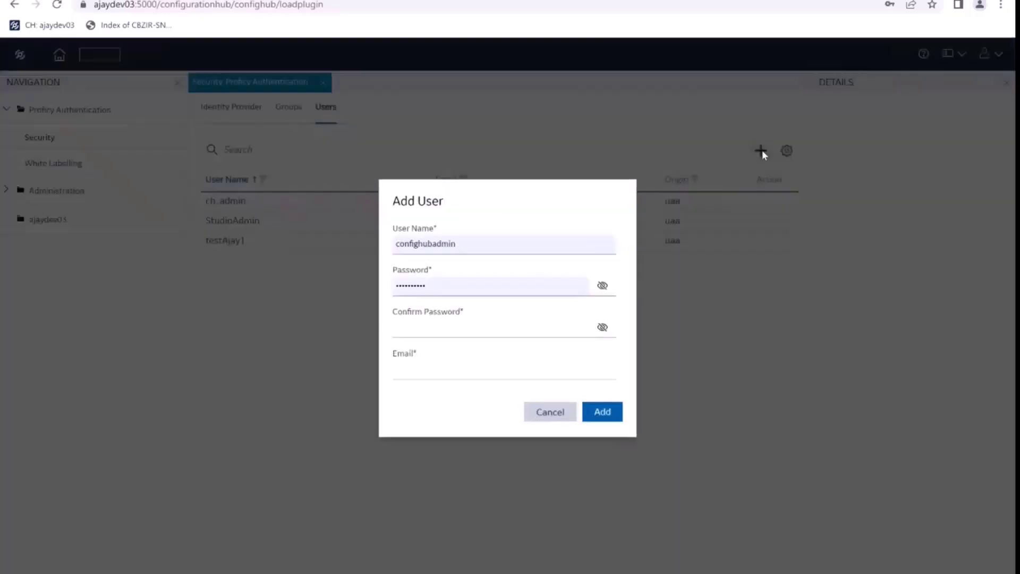
pyautogui.click(466, 241)
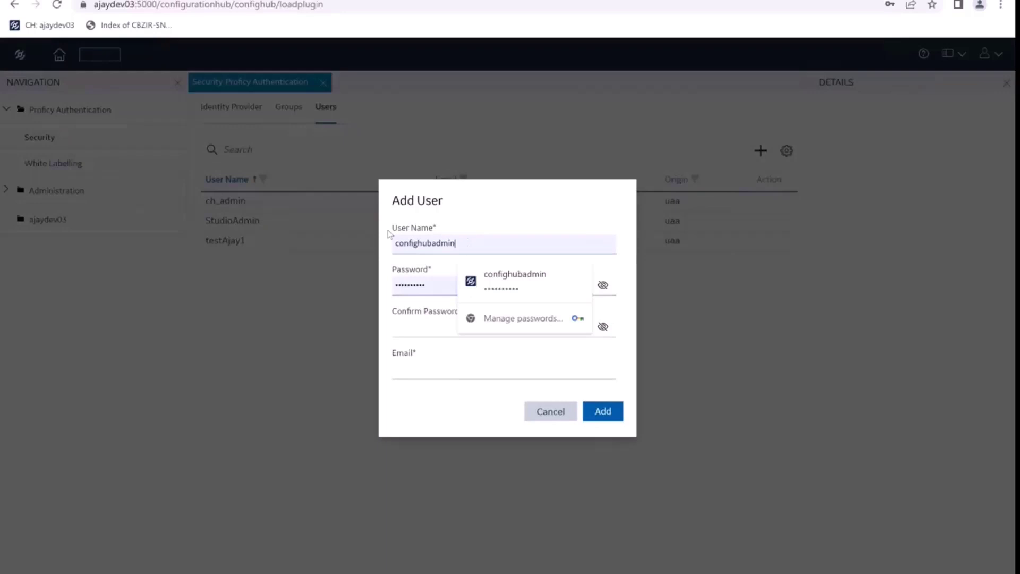
pyautogui.doubleClick(441, 242)
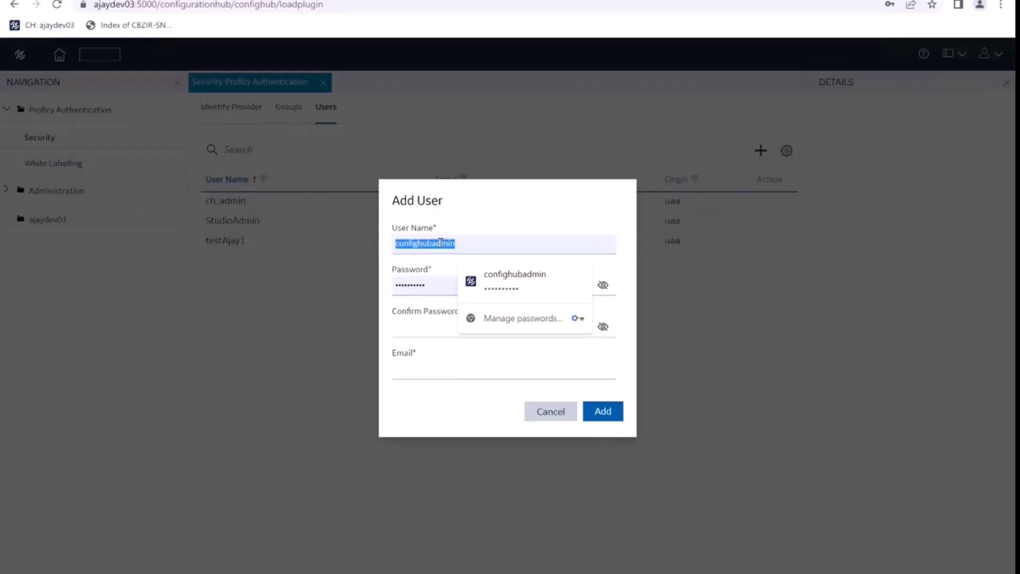
pyautogui.write('test')
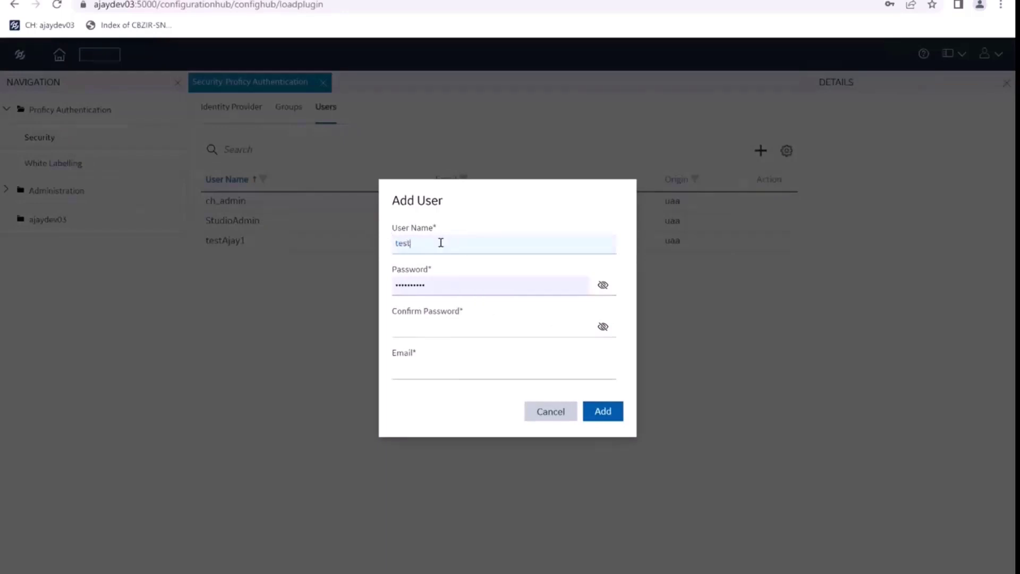
pyautogui.write('User1')
pyautogui.click(474, 330)
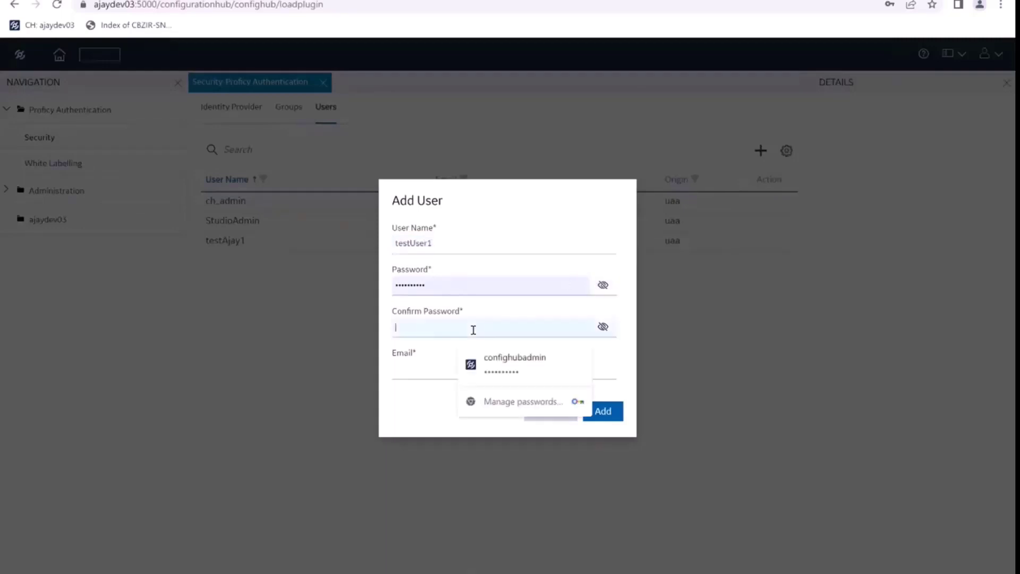
pyautogui.write('••••')
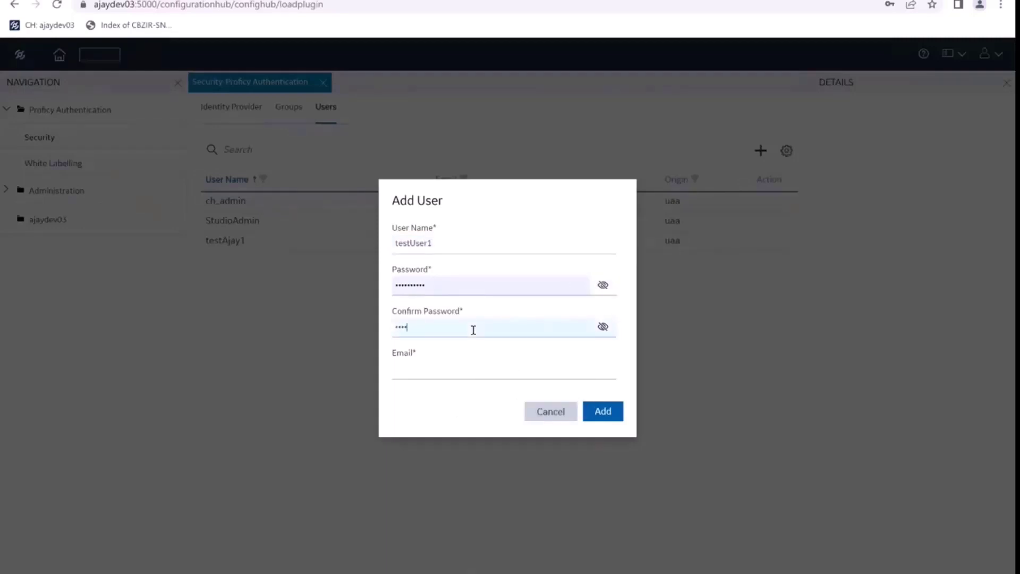
pyautogui.write('•••')
pyautogui.click(414, 369)
pyautogui.write('t')
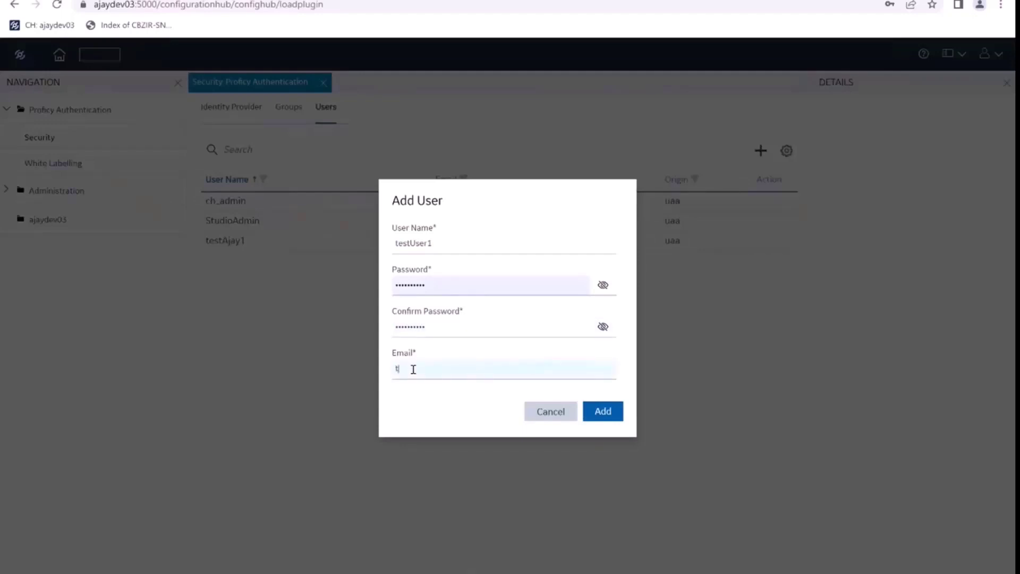
pyautogui.write('est@ge.com')
pyautogui.click(603, 414)
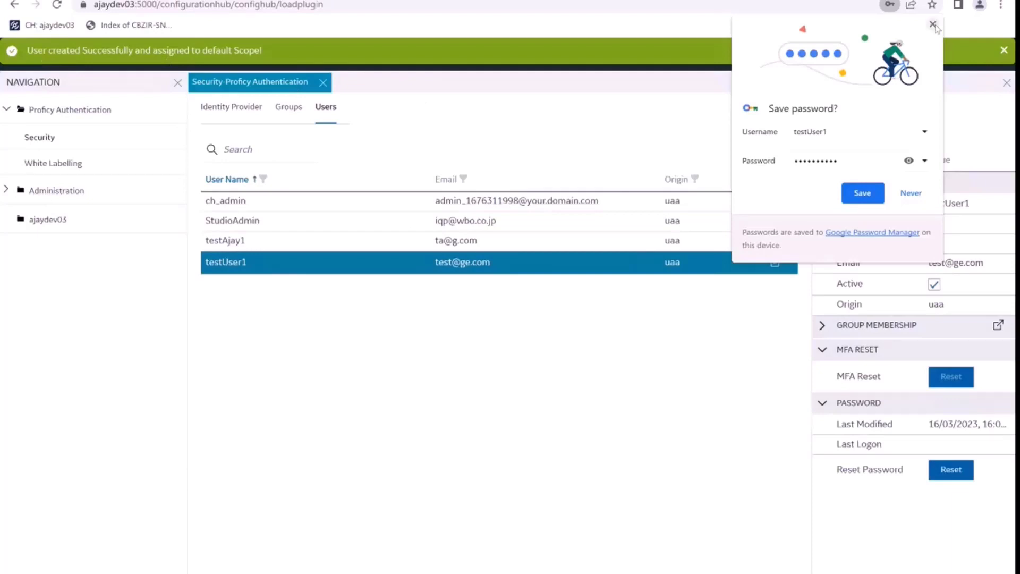
# Dismiss the save-password prompt and success banner, then view testUser1's group memberships without changes.
pyautogui.click(855, 194)
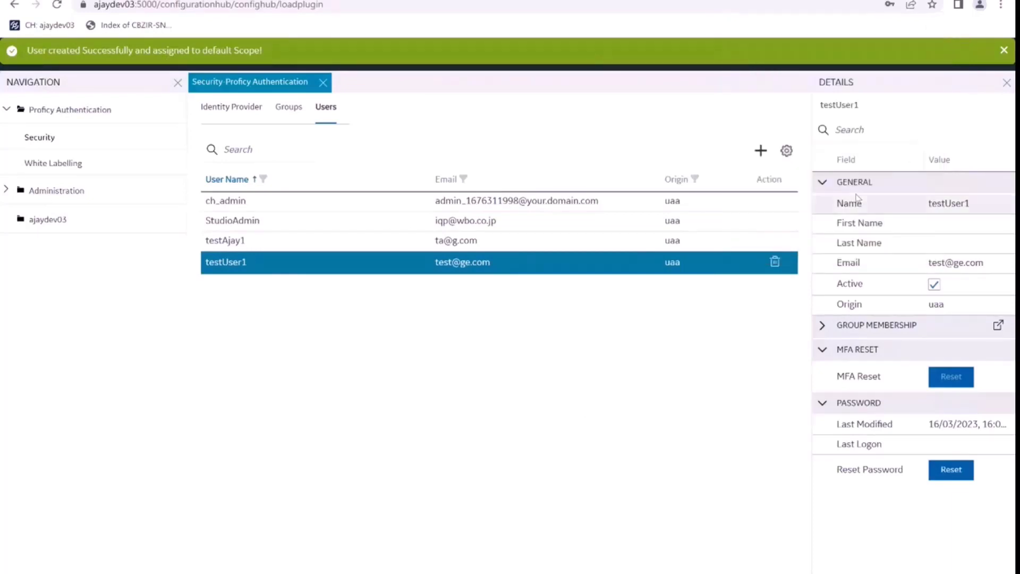
pyautogui.click(1005, 50)
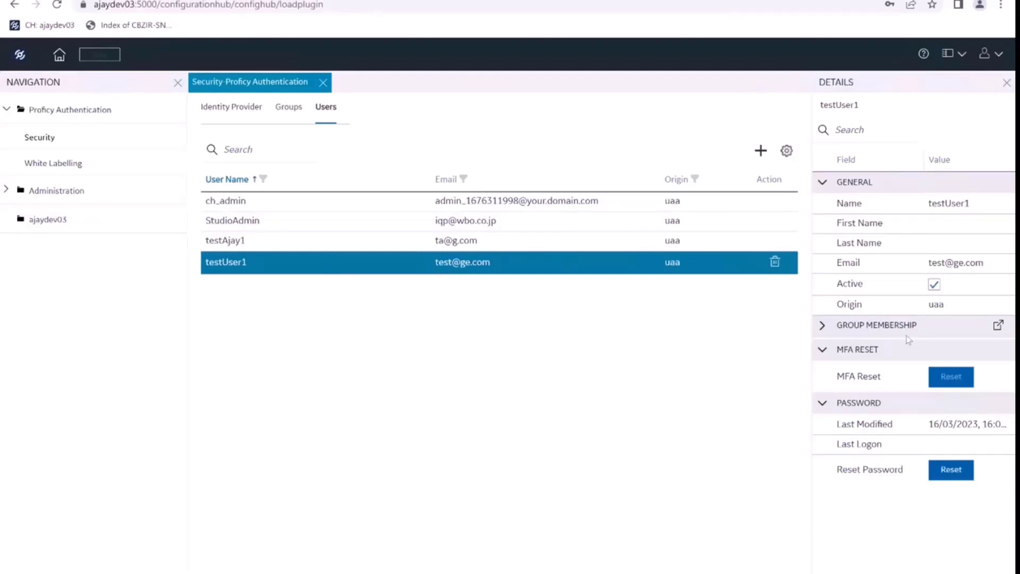
pyautogui.click(998, 326)
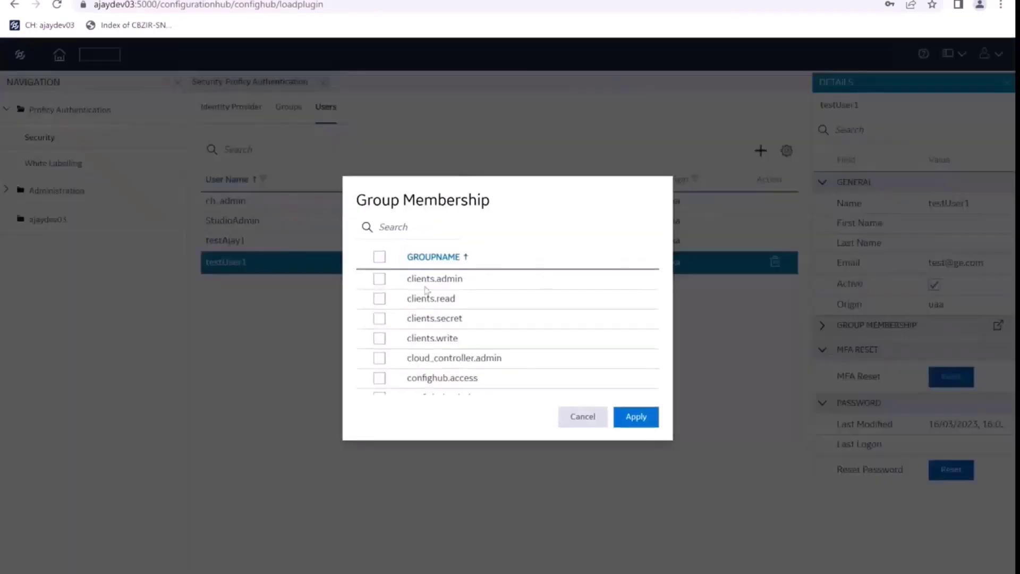
pyautogui.click(584, 418)
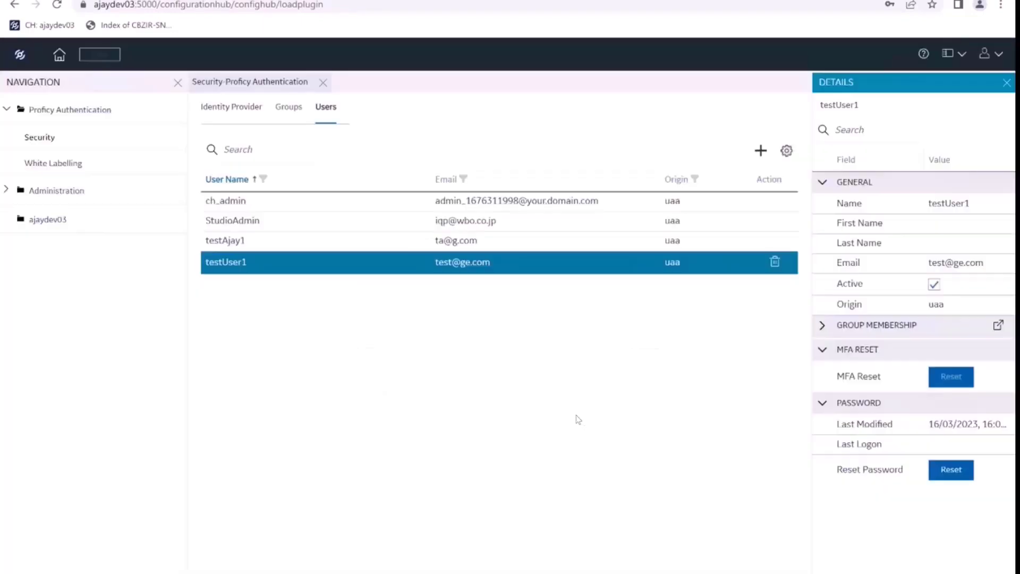
pyautogui.click(365, 263)
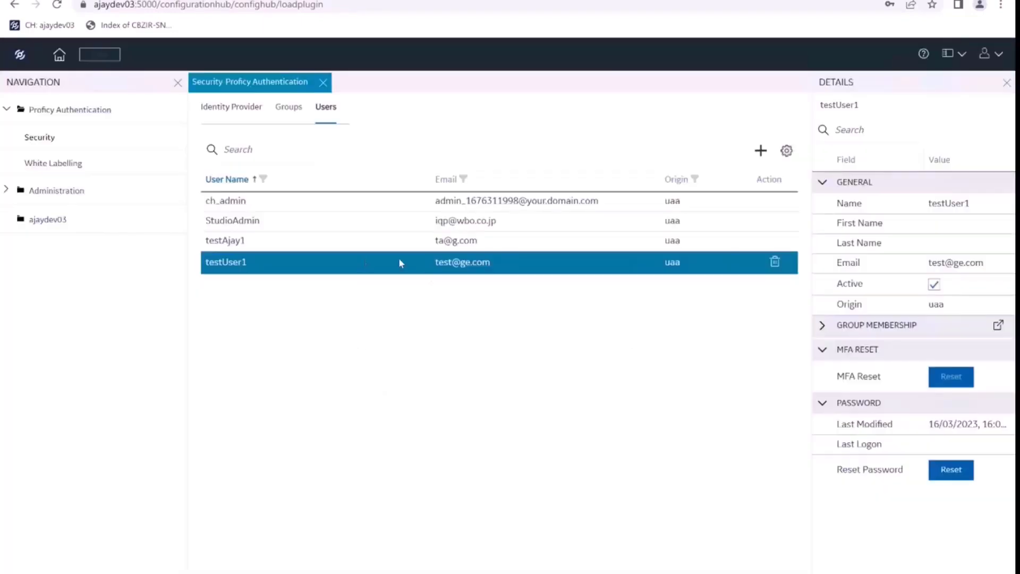
# Search 'scada' and add testUser1 to the scada.COMPUTER@AJAYDEV03.$CONFIGSECGRP group.
pyautogui.click(999, 329)
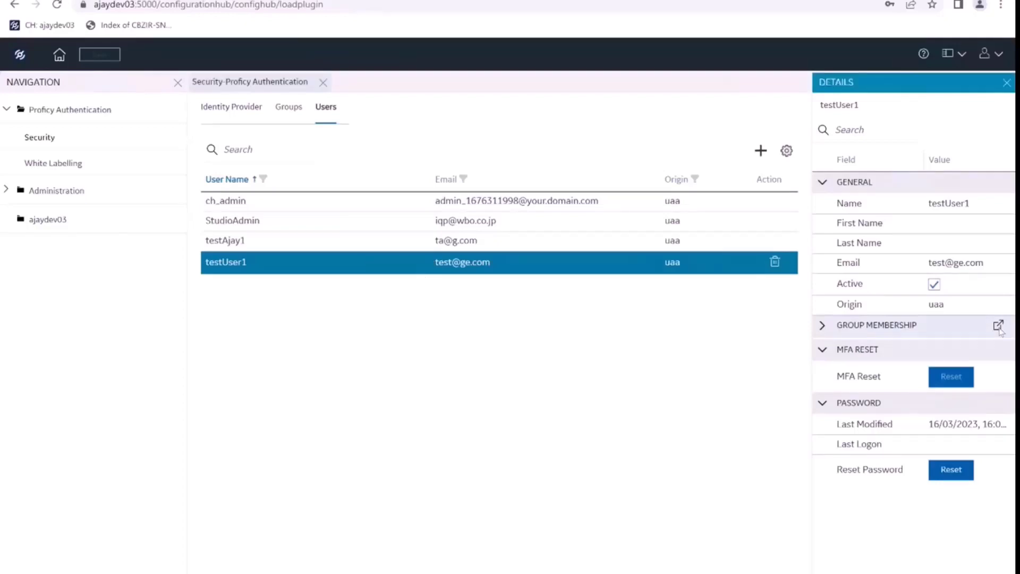
pyautogui.click(417, 227)
pyautogui.write('sca')
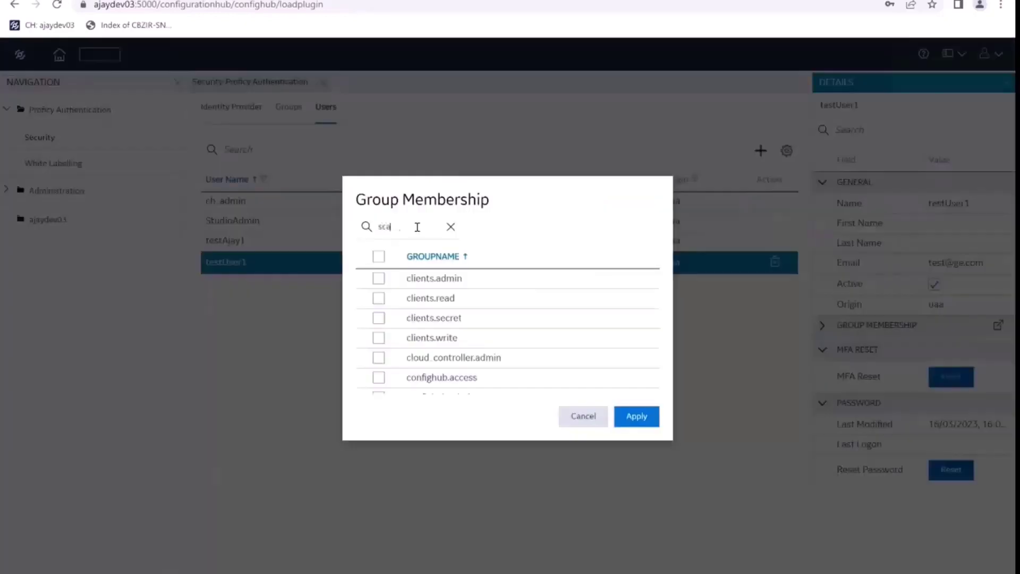
pyautogui.write('da')
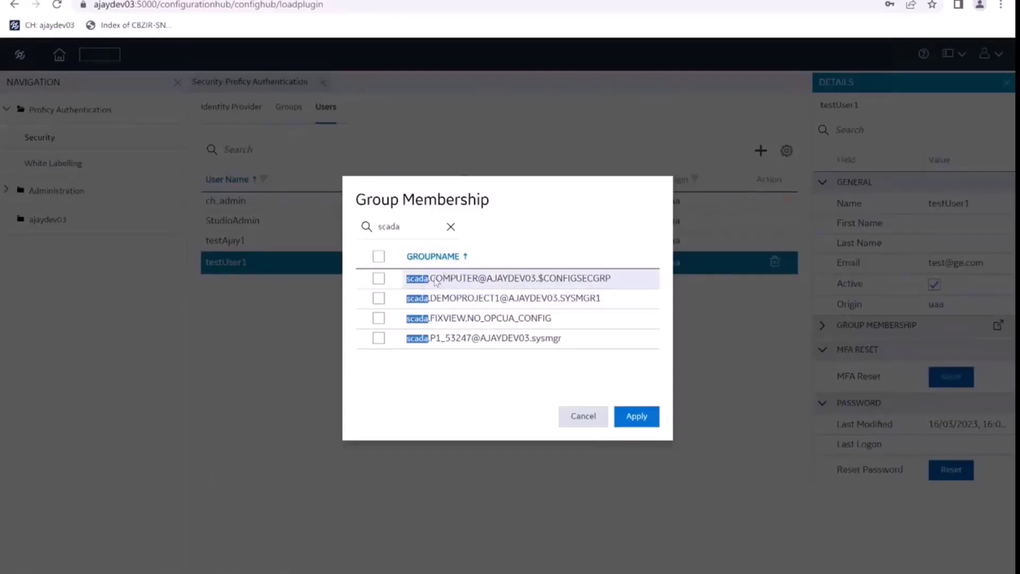
pyautogui.click(391, 282)
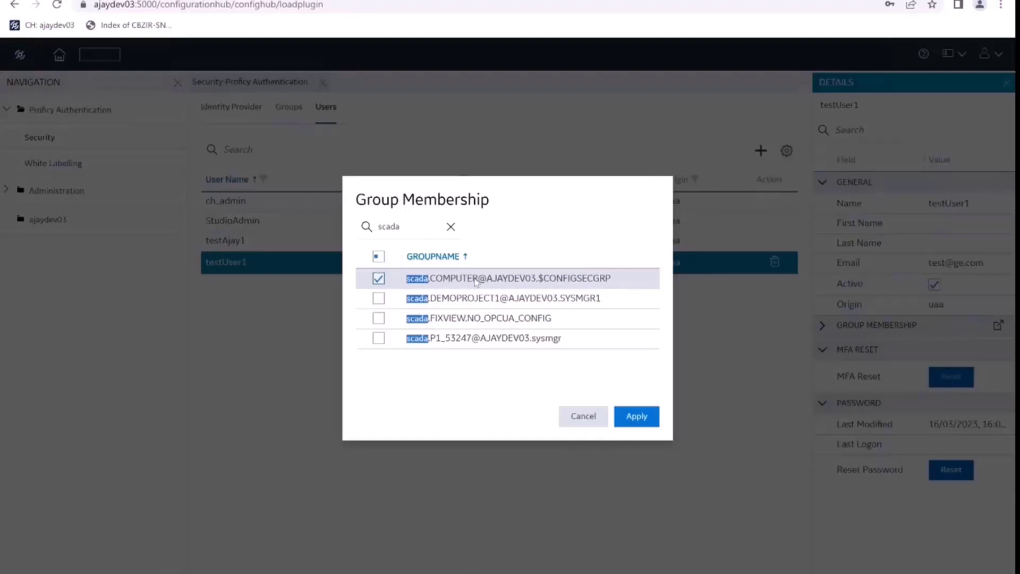
pyautogui.click(641, 422)
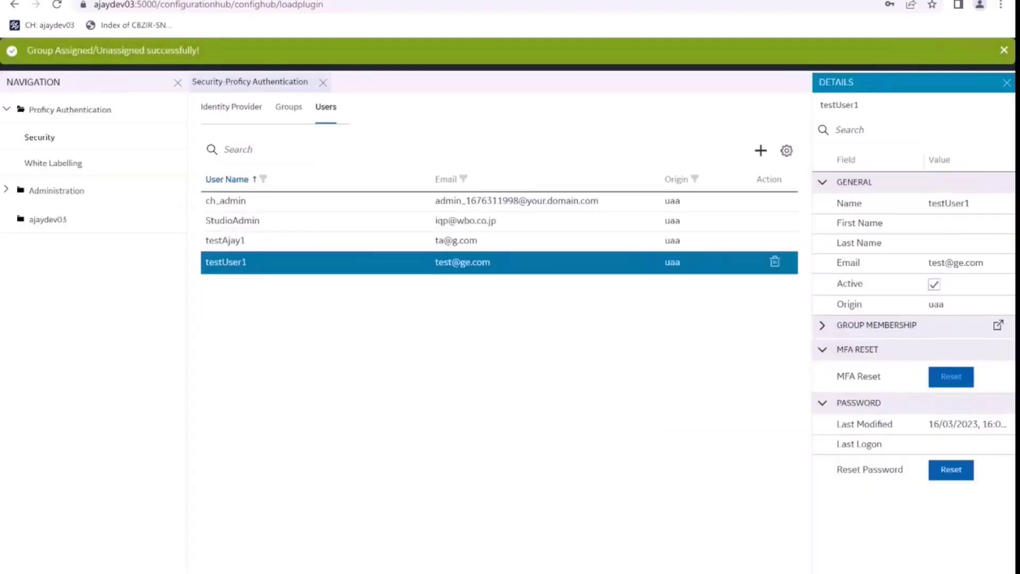
# Dismiss the success notice and log out of the admin session.
pyautogui.click(1003, 51)
pyautogui.click(996, 54)
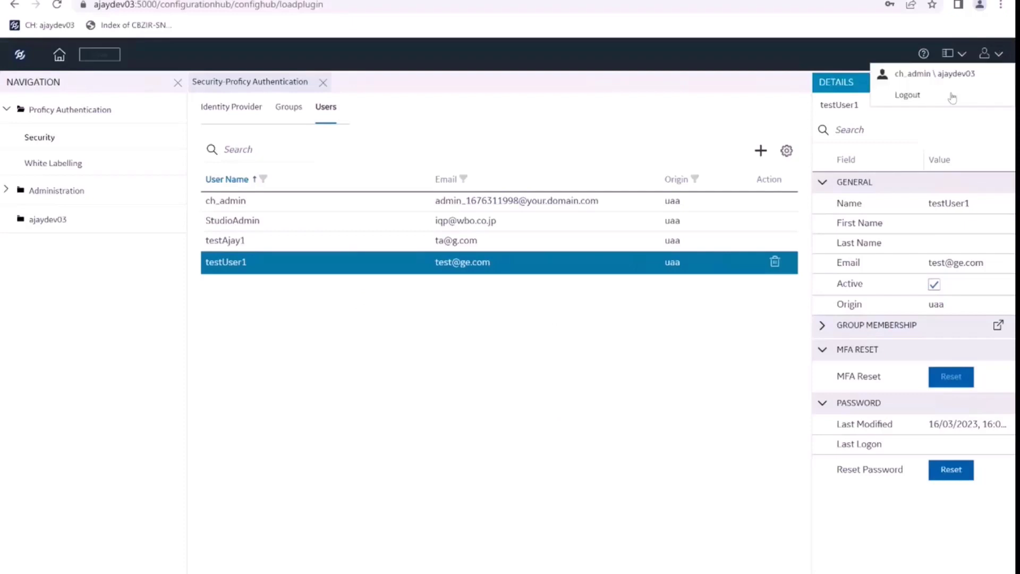
pyautogui.click(906, 95)
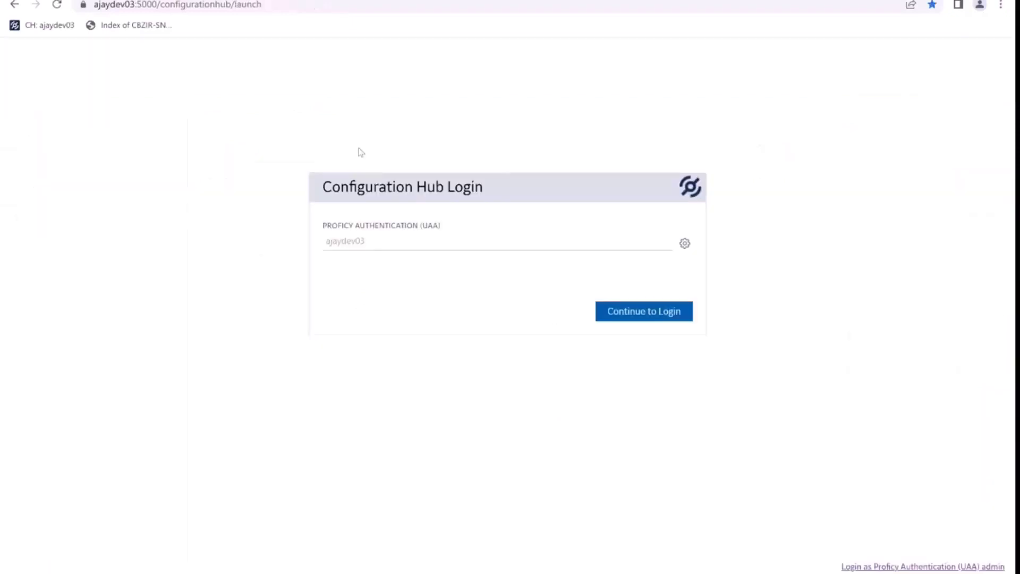
# Sign back in as testUser1 and save its password in the browser.
pyautogui.click(641, 314)
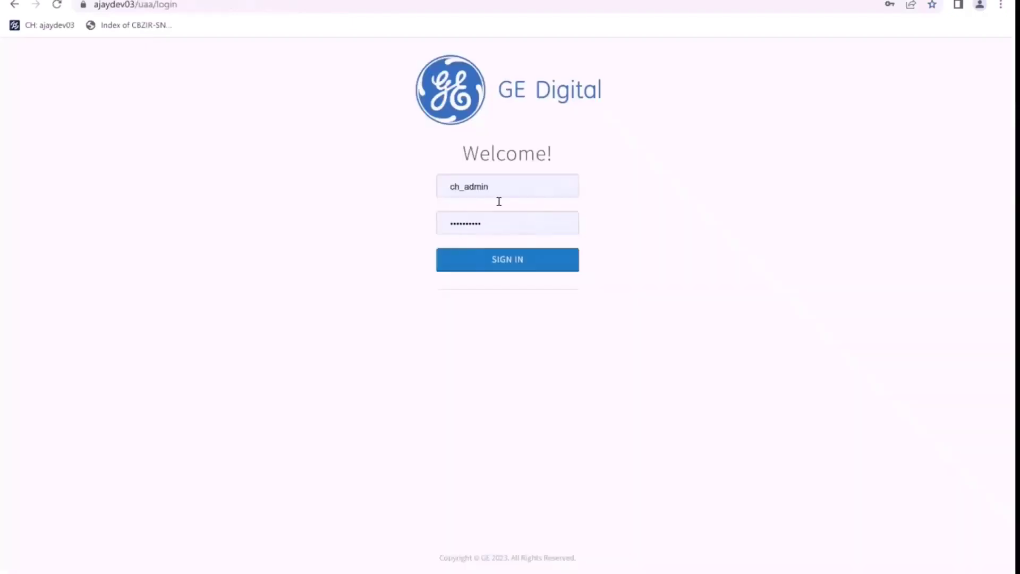
pyautogui.doubleClick(498, 187)
pyautogui.write('te')
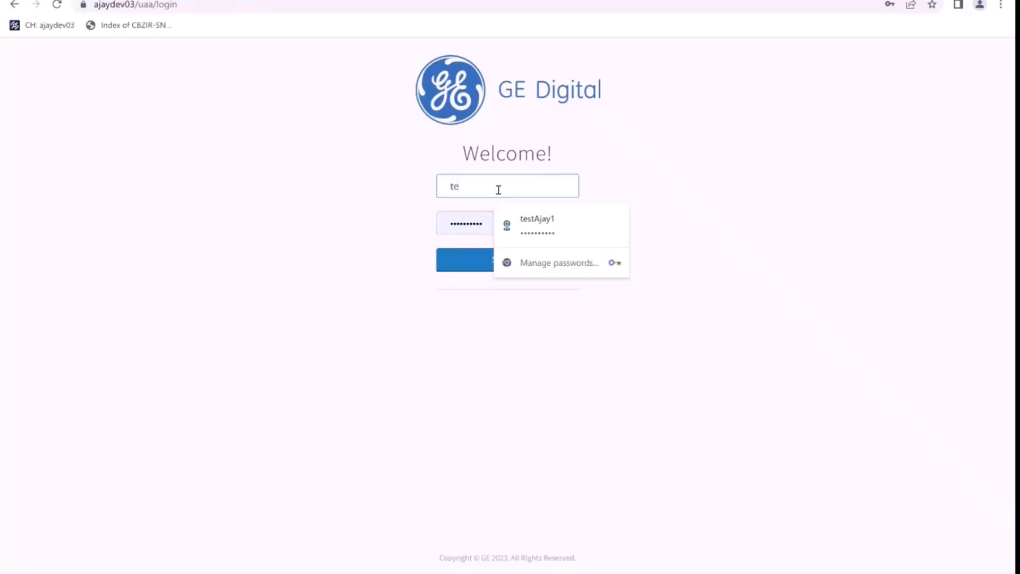
pyautogui.write('stU')
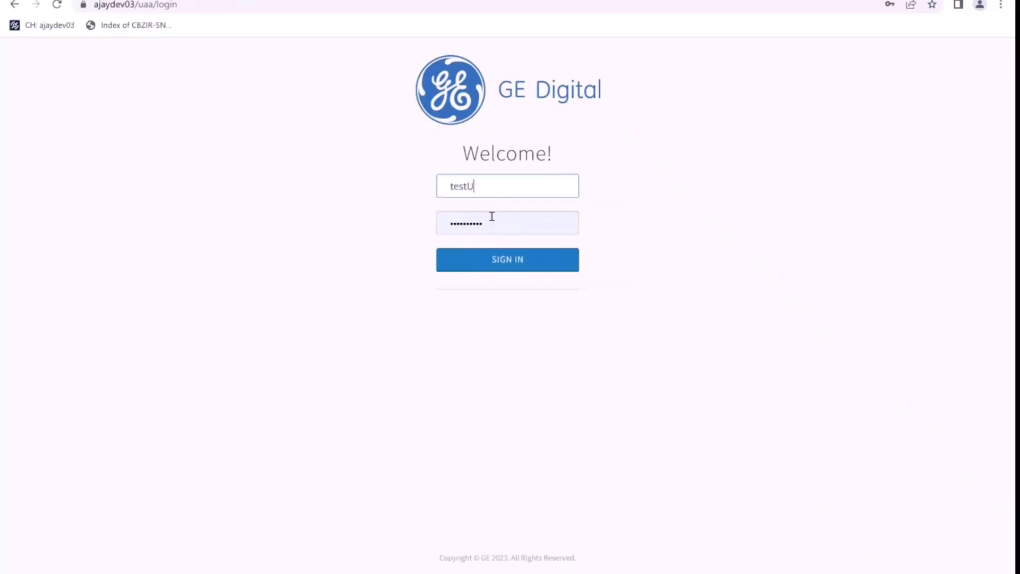
pyautogui.write('ser1')
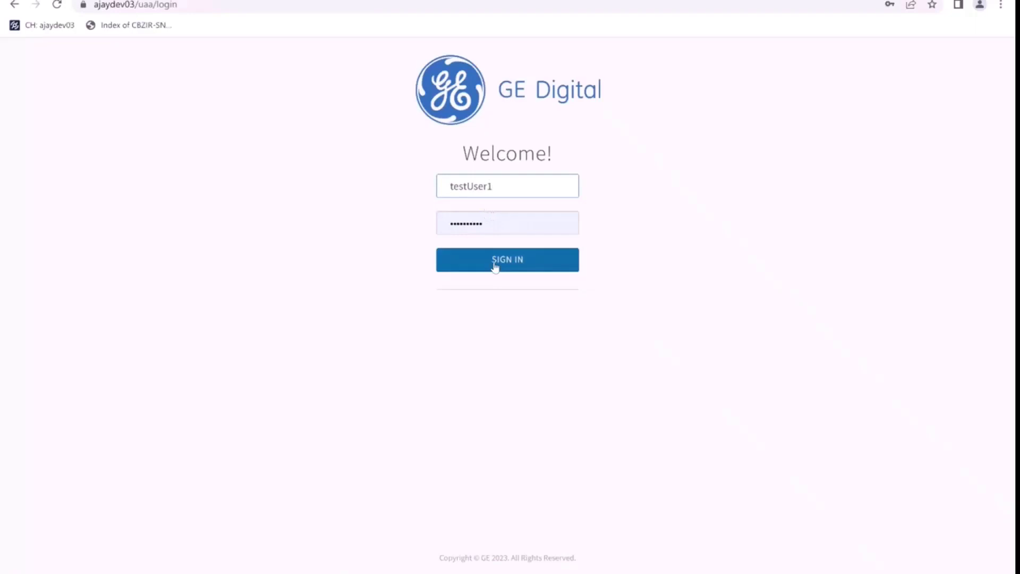
pyautogui.click(489, 219)
pyautogui.doubleClick(490, 220)
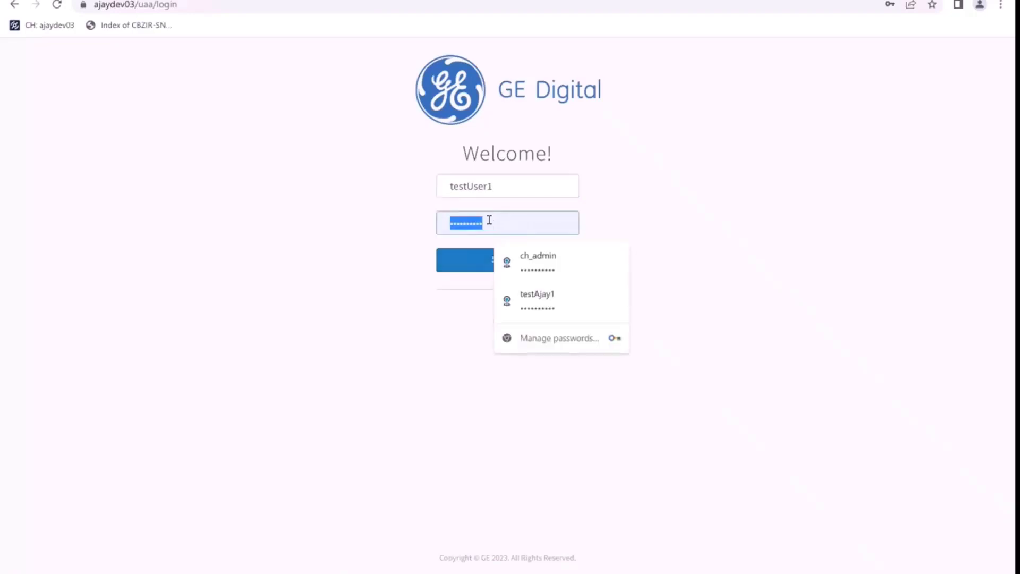
pyautogui.write('testUser1')
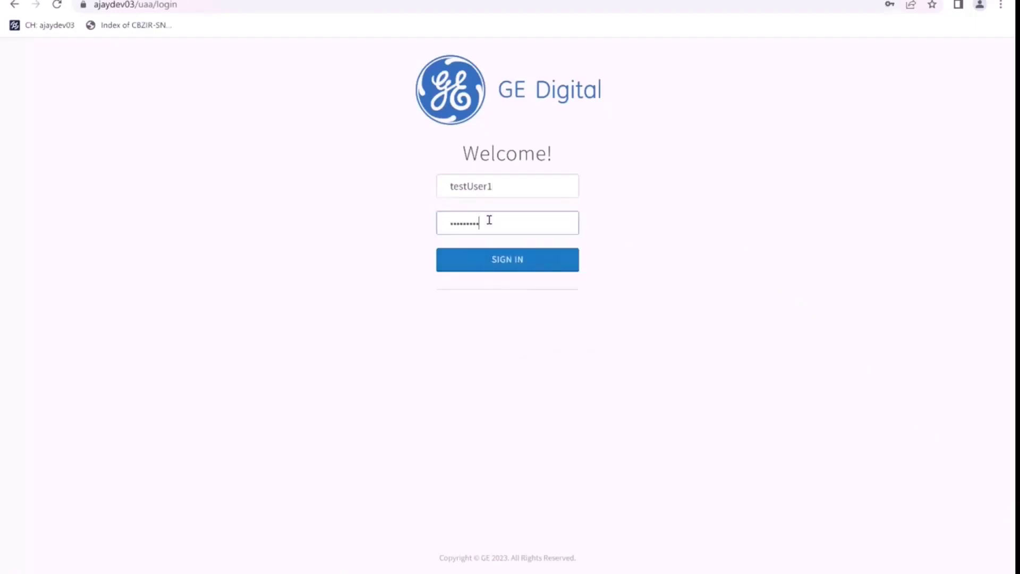
pyautogui.click(519, 261)
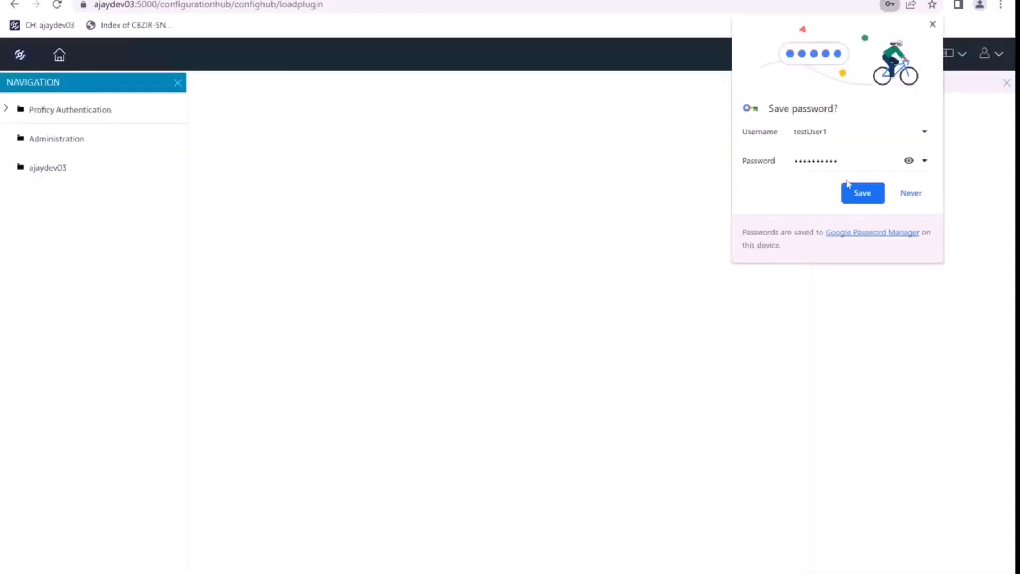
pyautogui.click(855, 191)
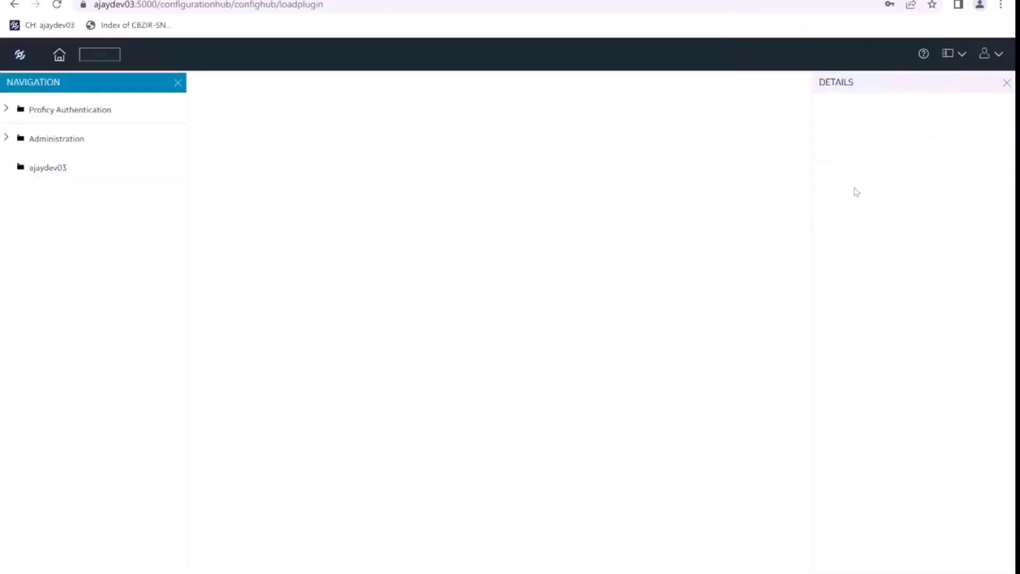
# Under ajaydev03, select DEMOPROJECT1 and open its Connections listing DEVICE1 at opc.tcp://AJAYDEV03:48010.
pyautogui.click(40, 175)
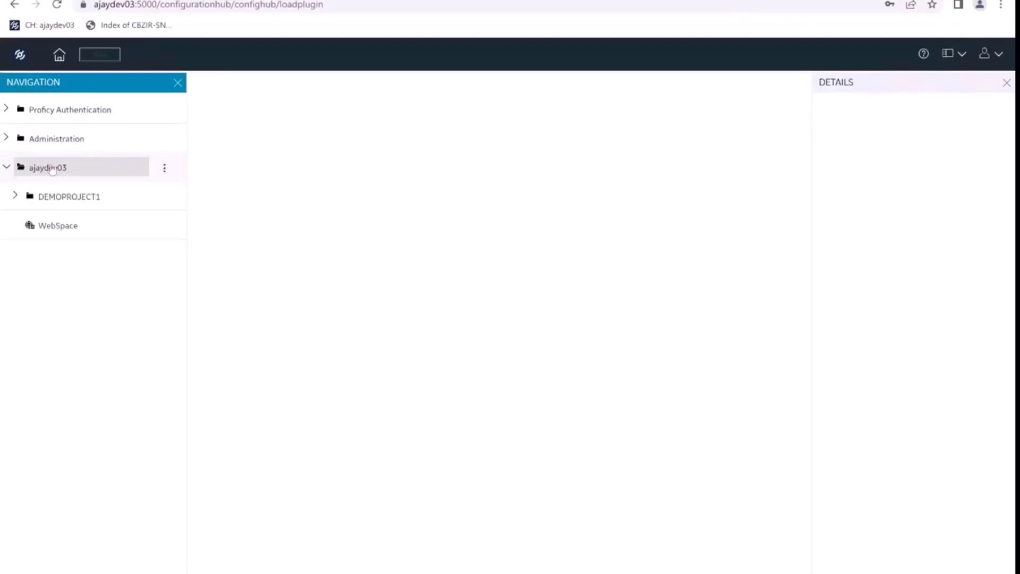
pyautogui.click(33, 177)
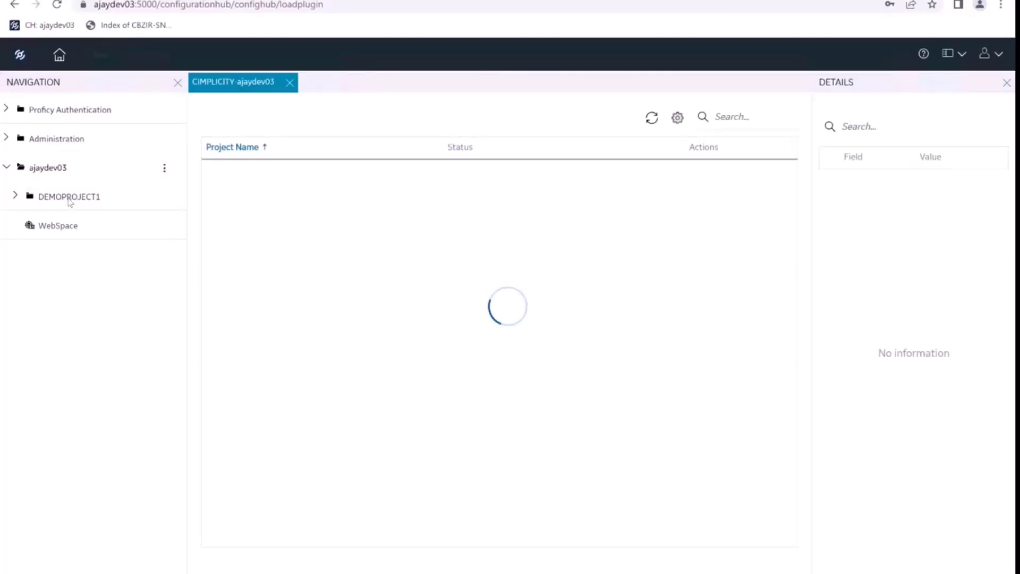
pyautogui.click(468, 171)
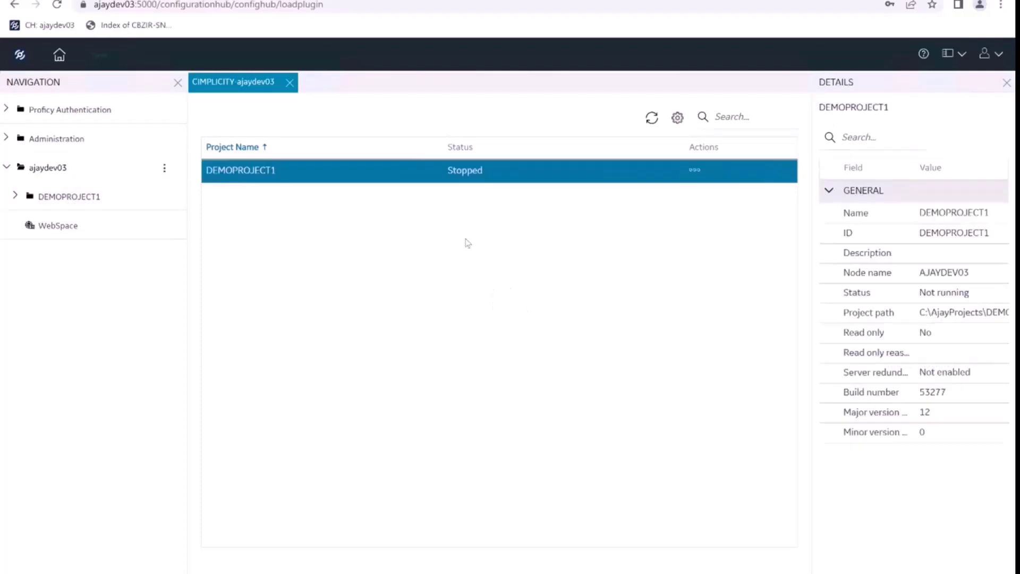
pyautogui.click(694, 170)
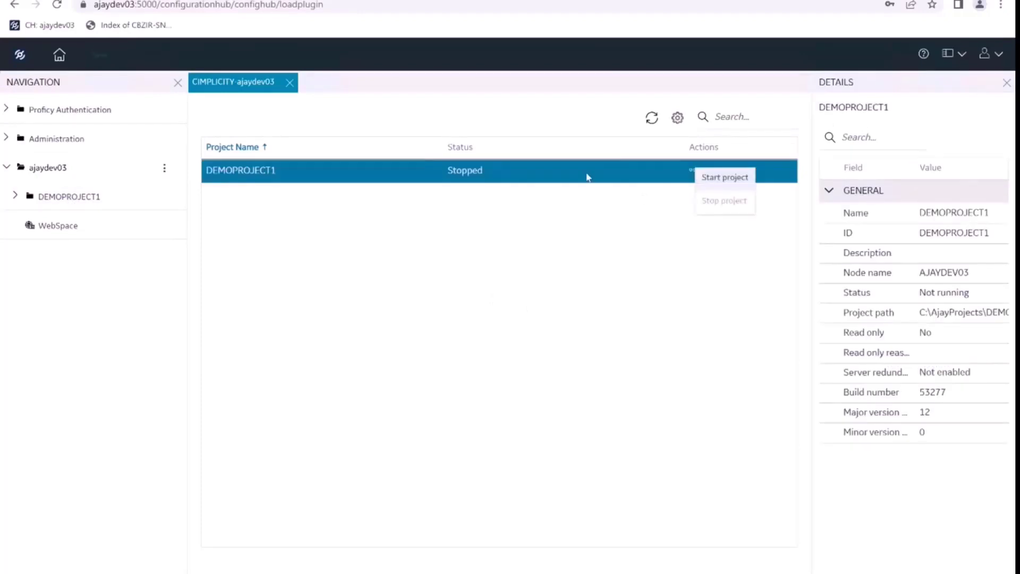
pyautogui.click(16, 197)
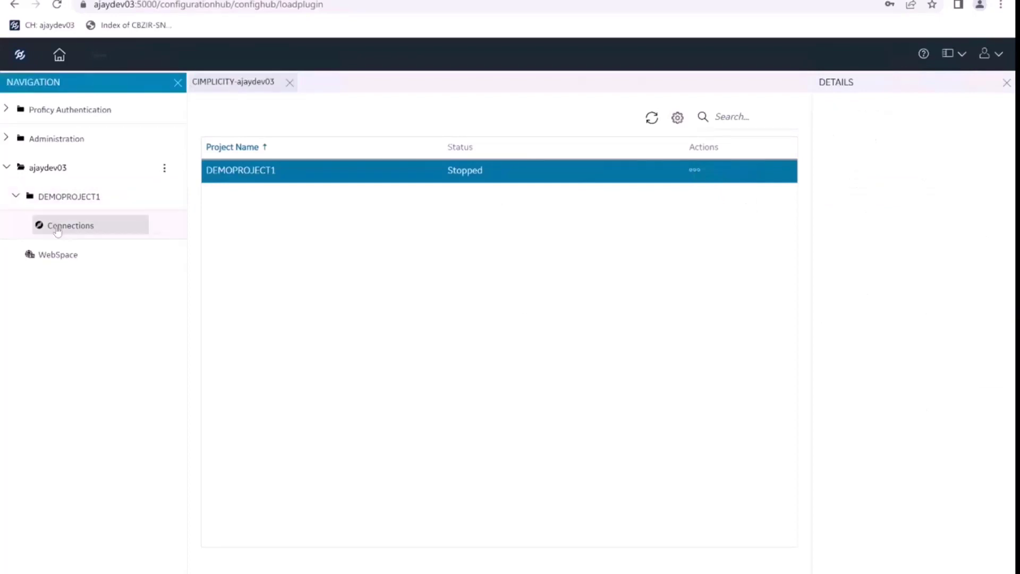
pyautogui.click(58, 225)
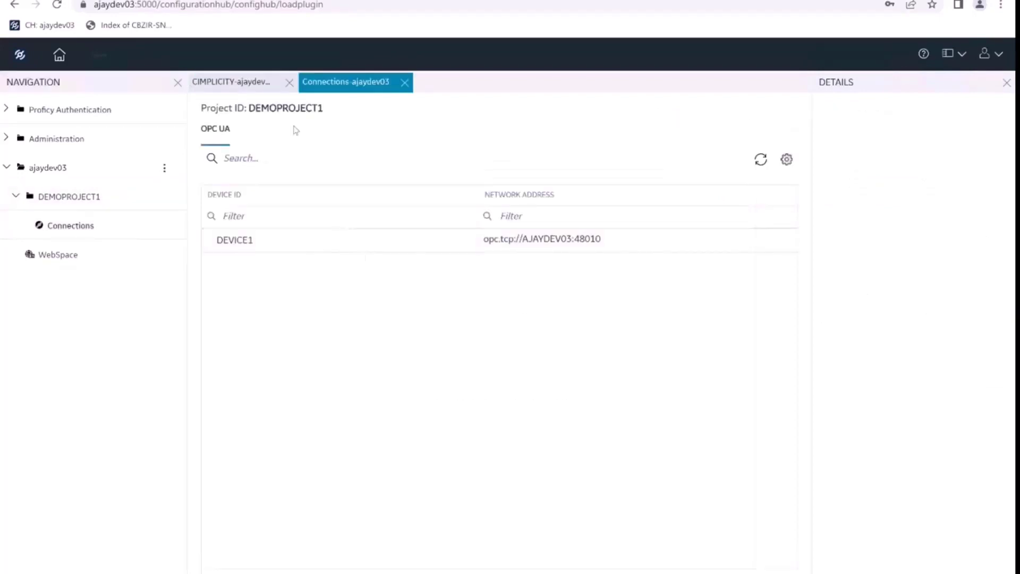
# Browse DEVICE1's OPC UA address space, check the signed-in account, and return to Connections.
pyautogui.click(303, 241)
pyautogui.click(777, 240)
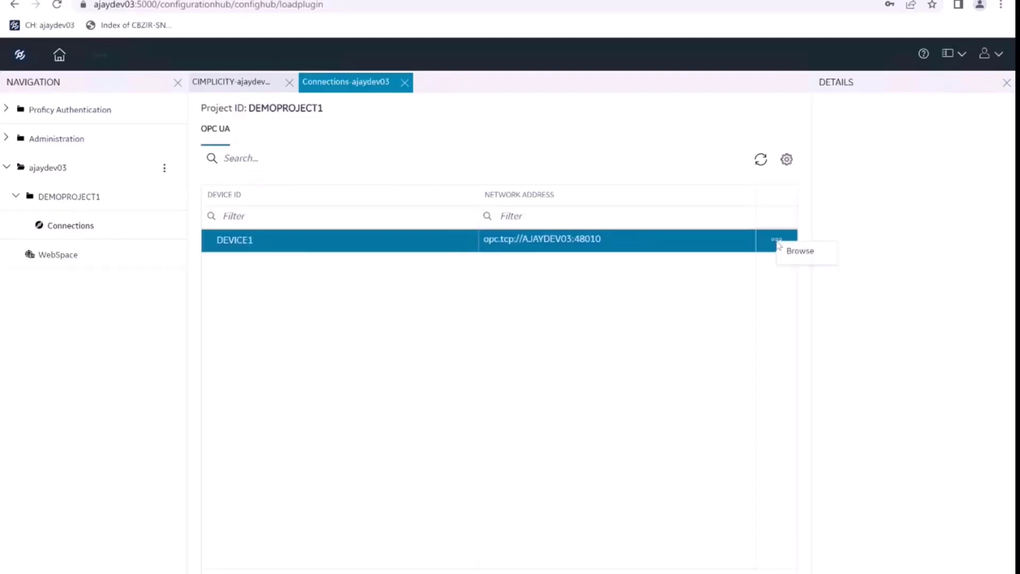
pyautogui.click(800, 250)
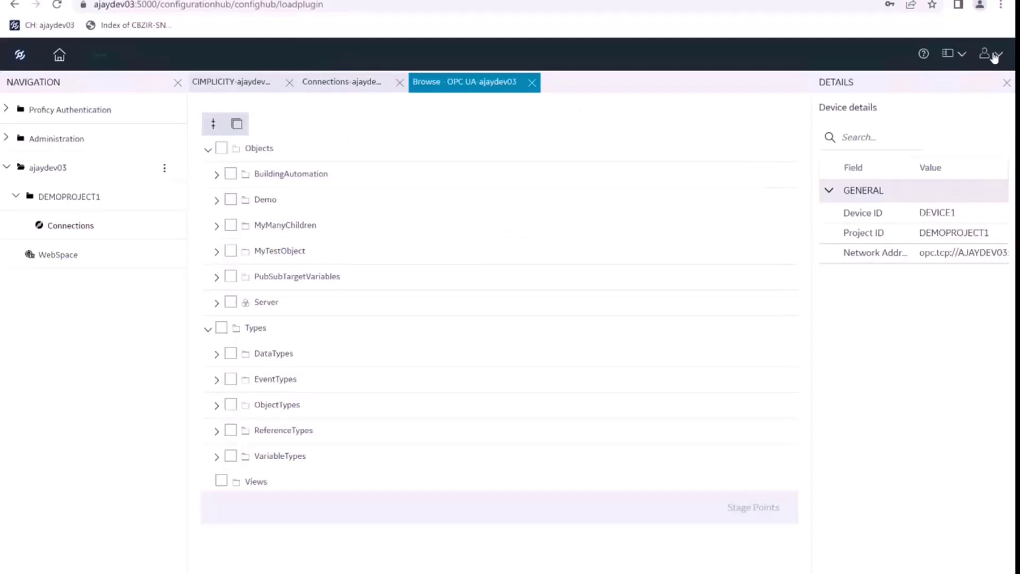
pyautogui.click(994, 53)
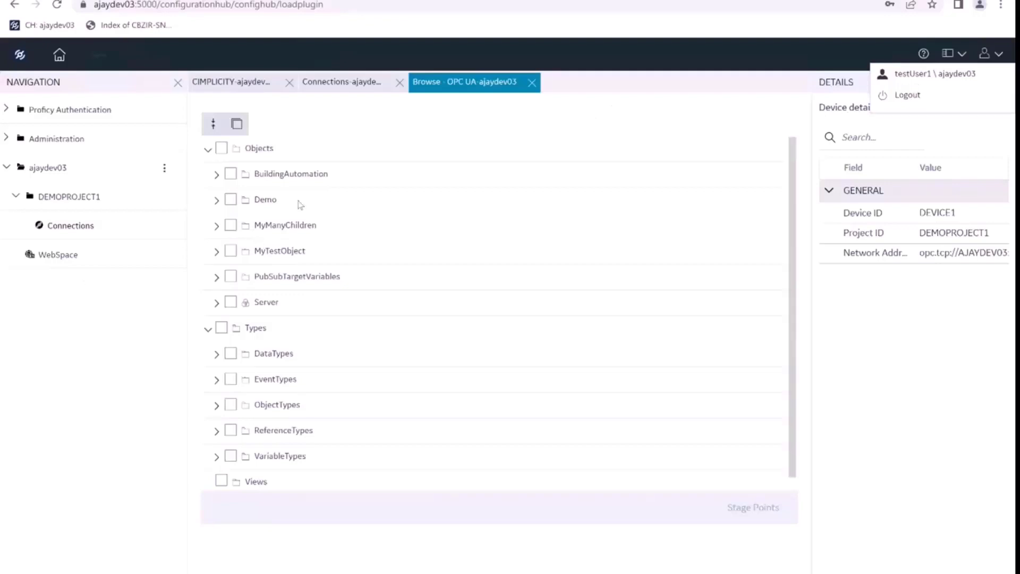
pyautogui.click(325, 86)
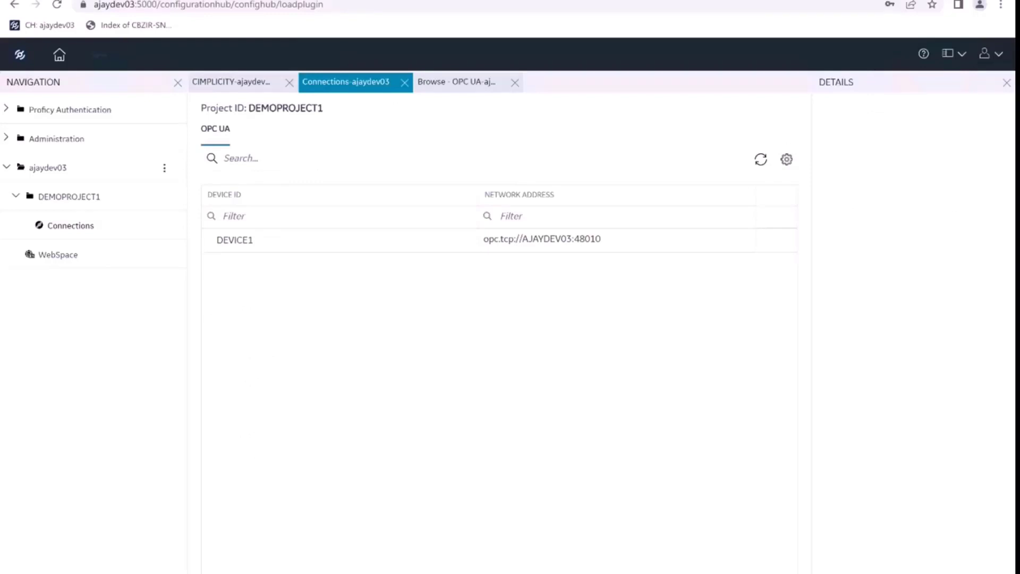
# In CIMPLICITY Workbench, run DEMOPROJECT1, accepting the configuration update and confirming startup.
pyautogui.hotkey('alt', 'Tab')
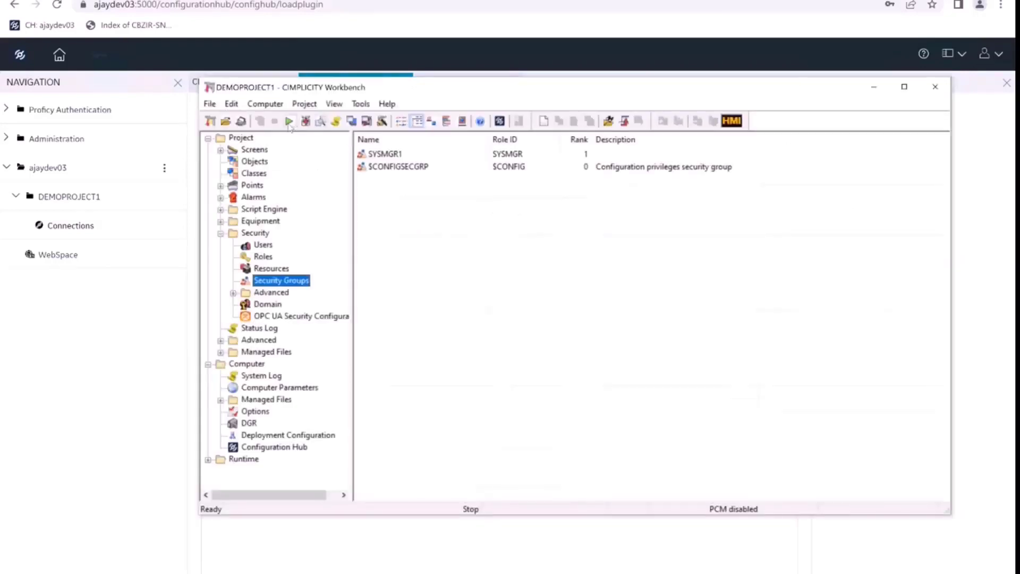
pyautogui.click(290, 122)
pyautogui.click(534, 320)
pyautogui.click(563, 333)
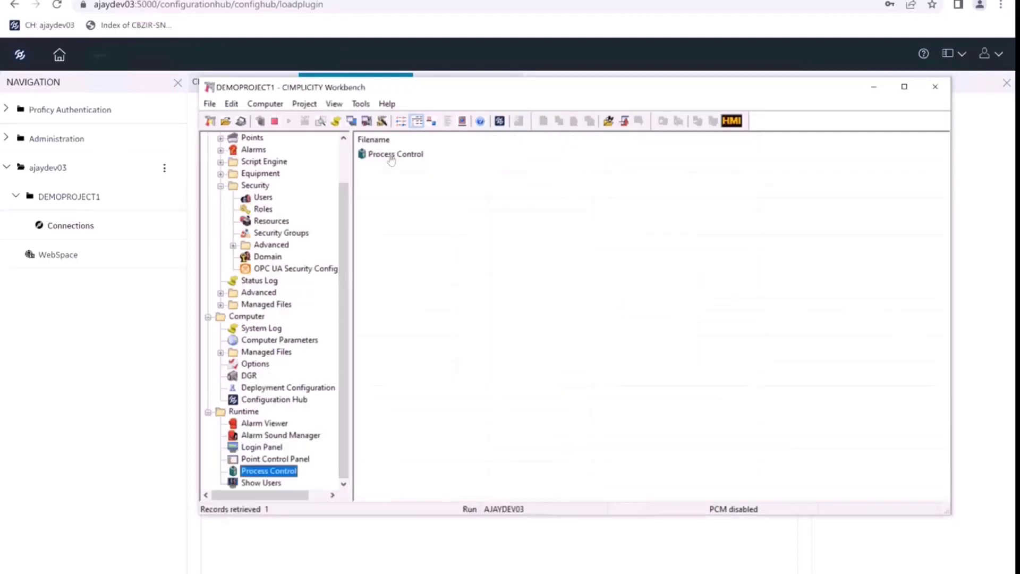
# Launch and close Process Control, then view the project's users and the Process Control runtime entry.
pyautogui.doubleClick(393, 154)
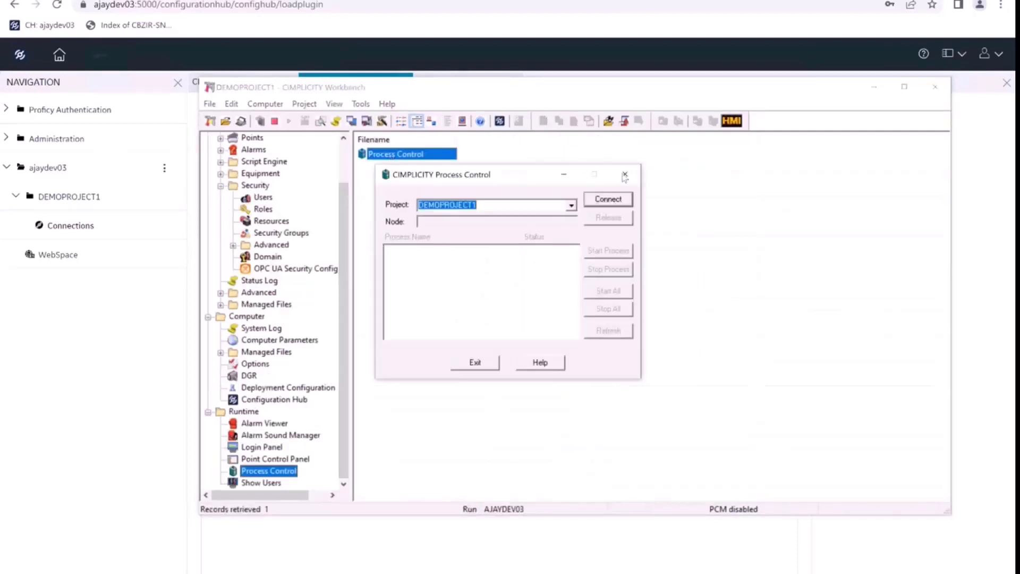
pyautogui.click(625, 174)
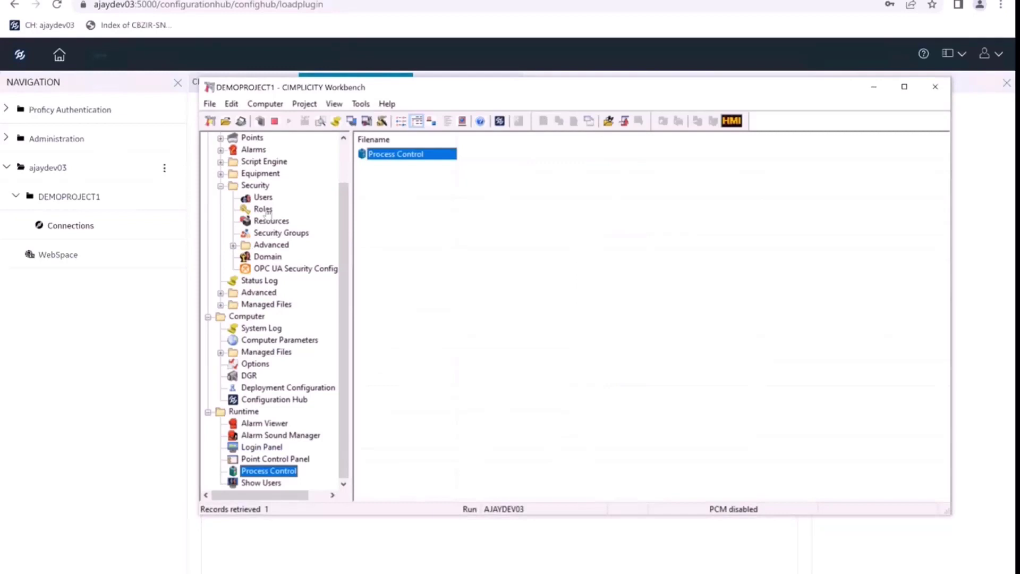
pyautogui.click(263, 197)
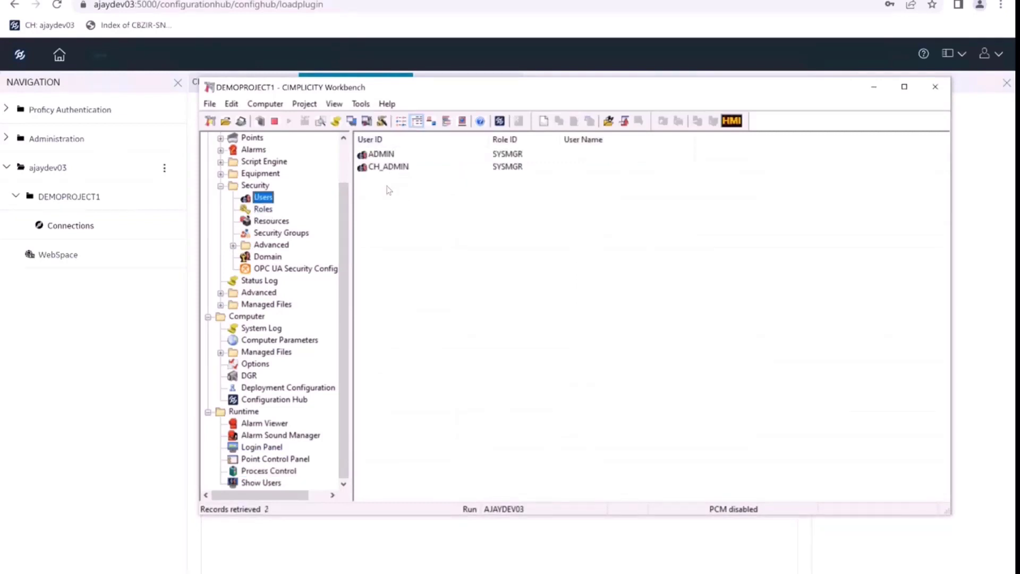
pyautogui.click(268, 471)
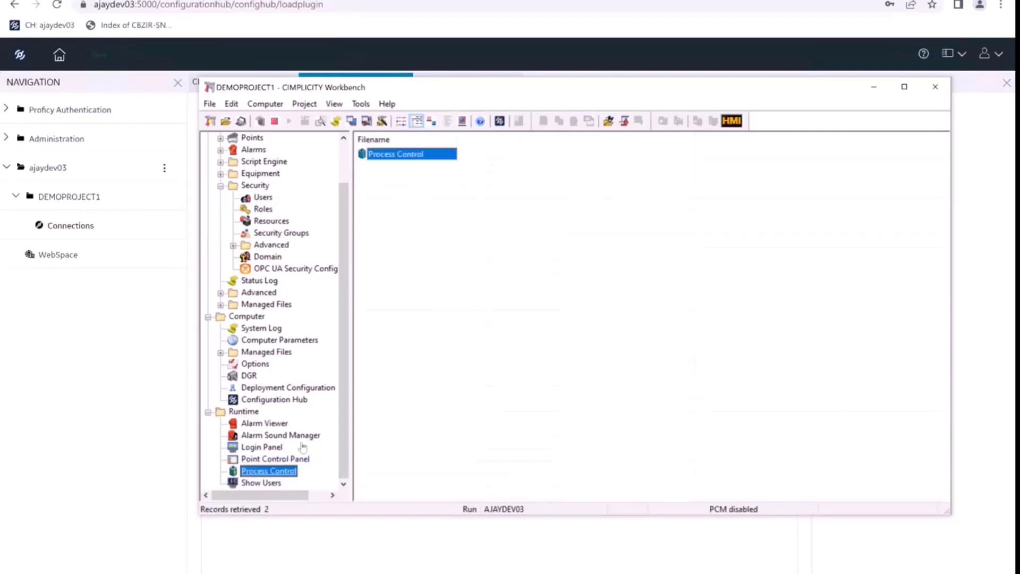
# Connect Process Control to DEMOPROJECT1 as testUser1, view the running processes, then exit.
pyautogui.doubleClick(383, 155)
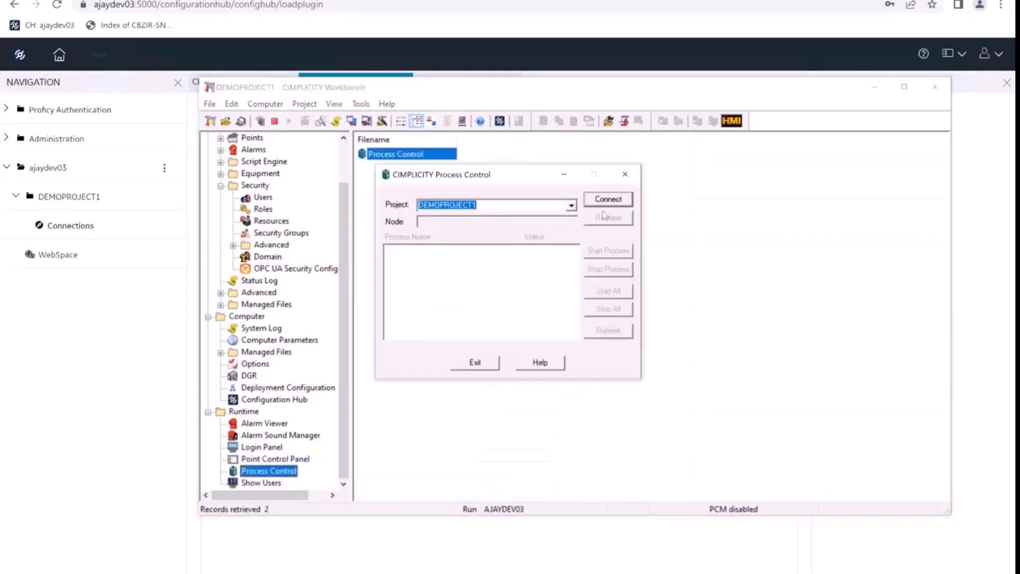
pyautogui.click(606, 201)
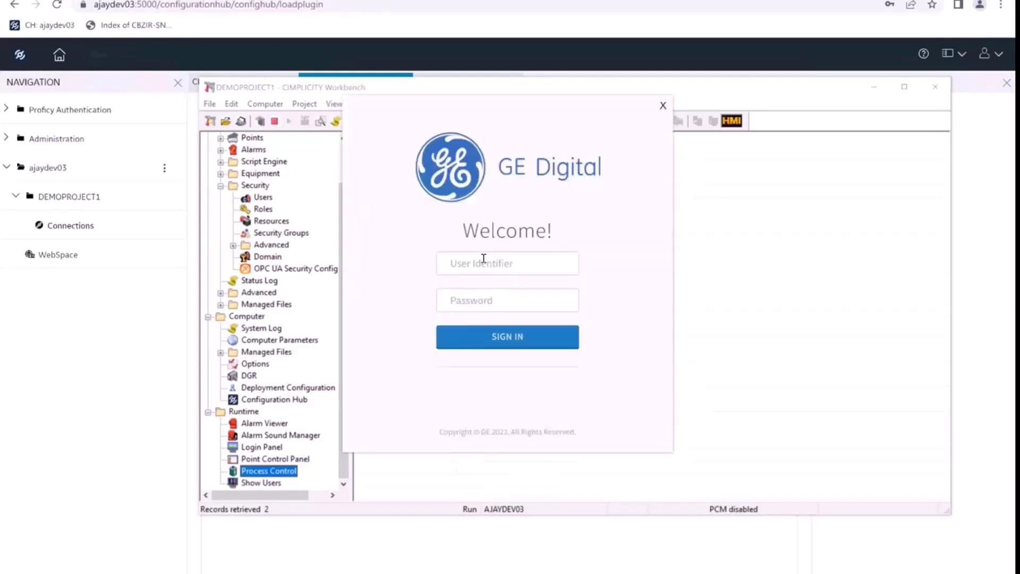
pyautogui.click(481, 262)
pyautogui.write('testUser1')
pyautogui.press('Tab')
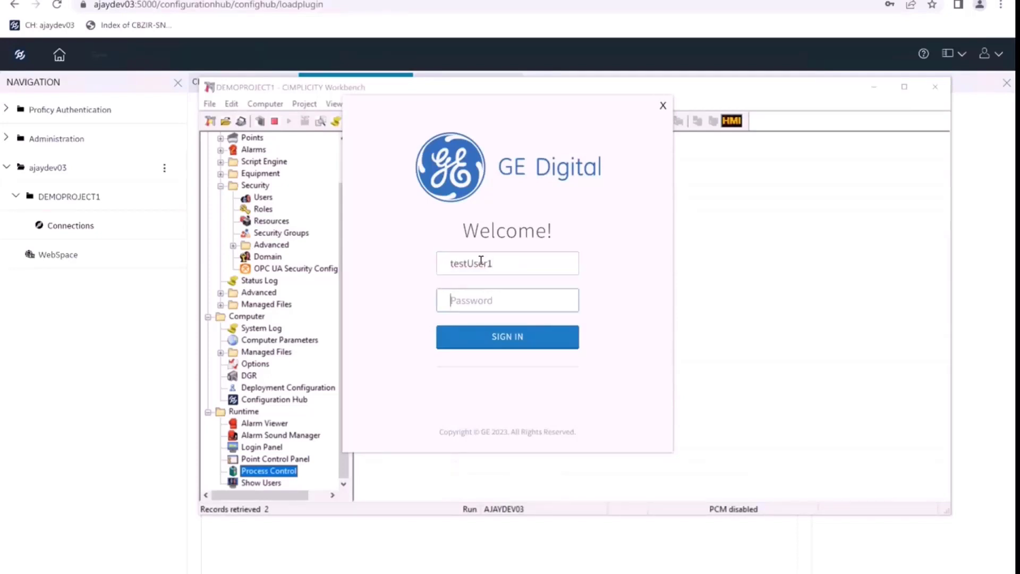
pyautogui.write('****')
pyautogui.click(503, 338)
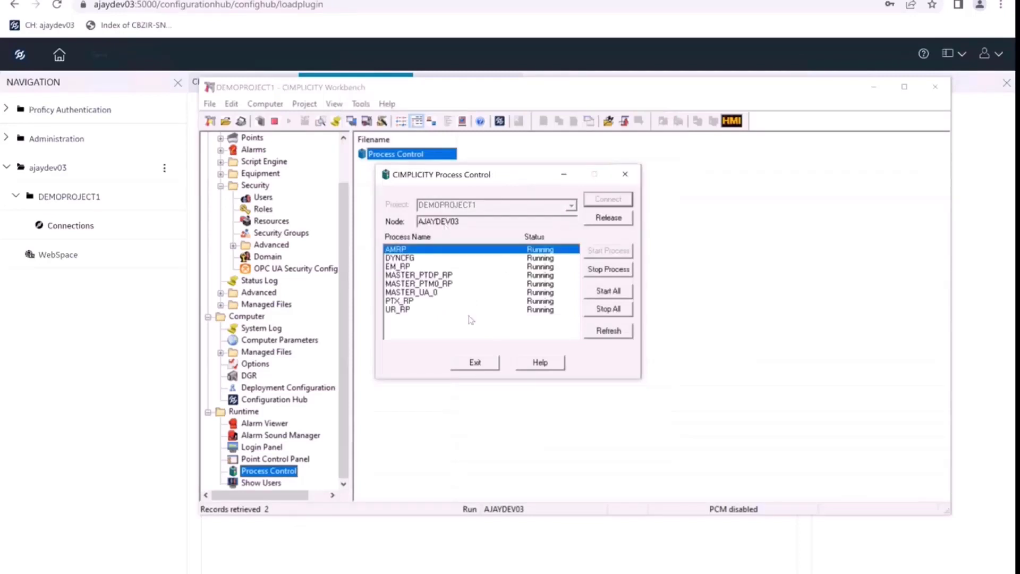
pyautogui.click(470, 363)
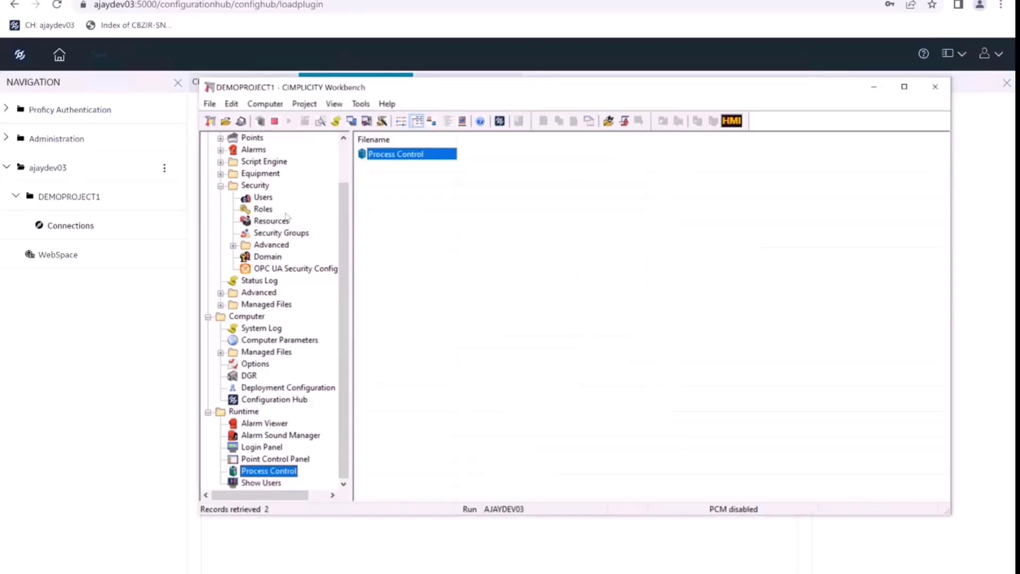
# Refresh the Security Users list to confirm the test user now appears.
pyautogui.click(263, 198)
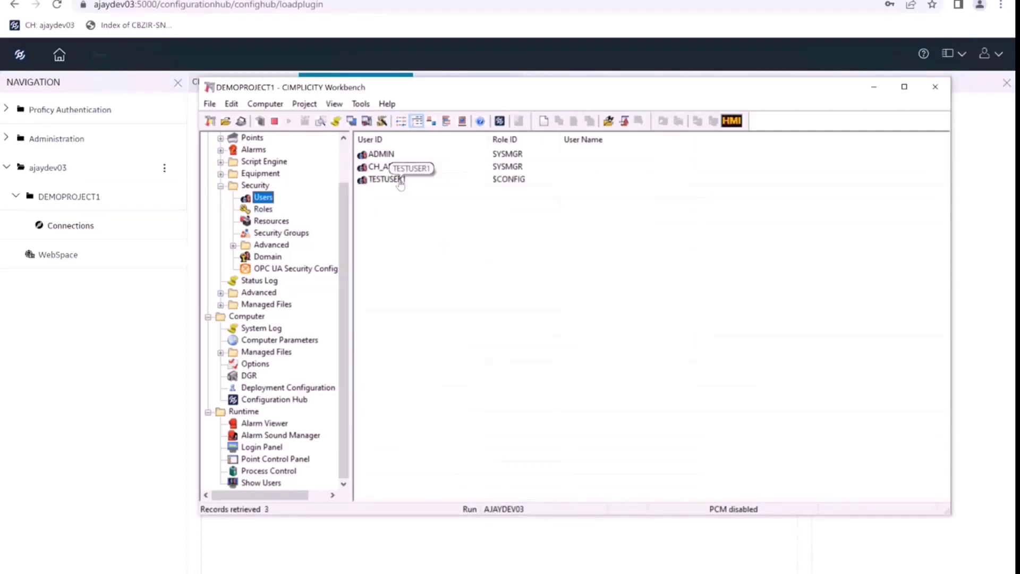
pyautogui.click(263, 209)
pyautogui.click(263, 198)
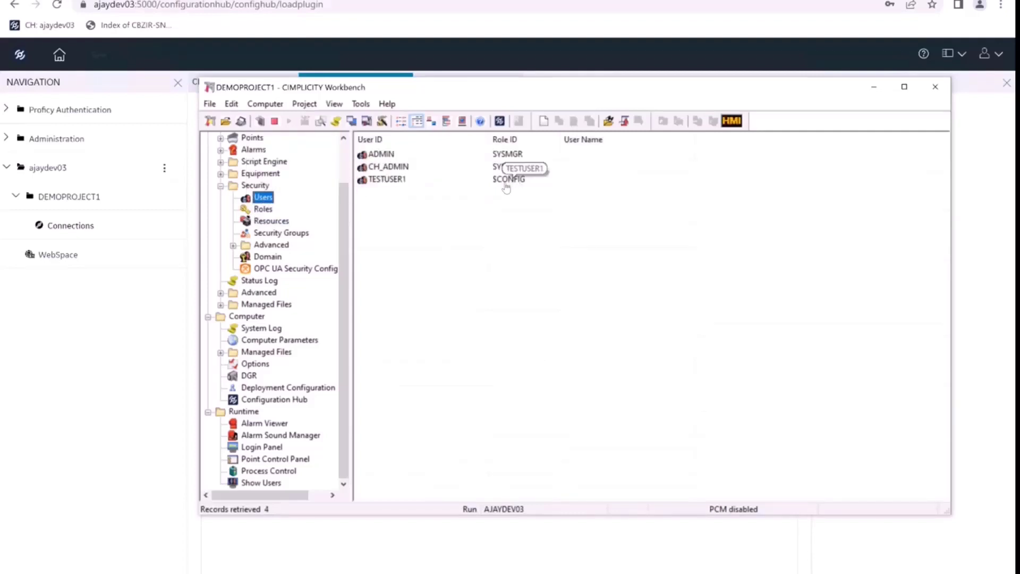
# Inspect the $CONFIG role's privileges to confirm Process control is granted, closing without changes.
pyautogui.click(263, 209)
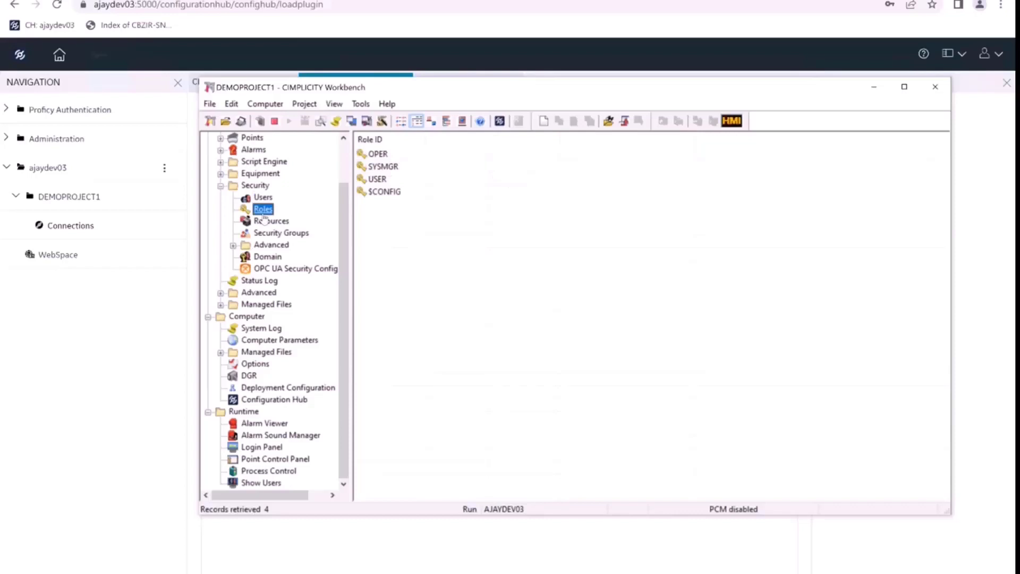
pyautogui.doubleClick(372, 192)
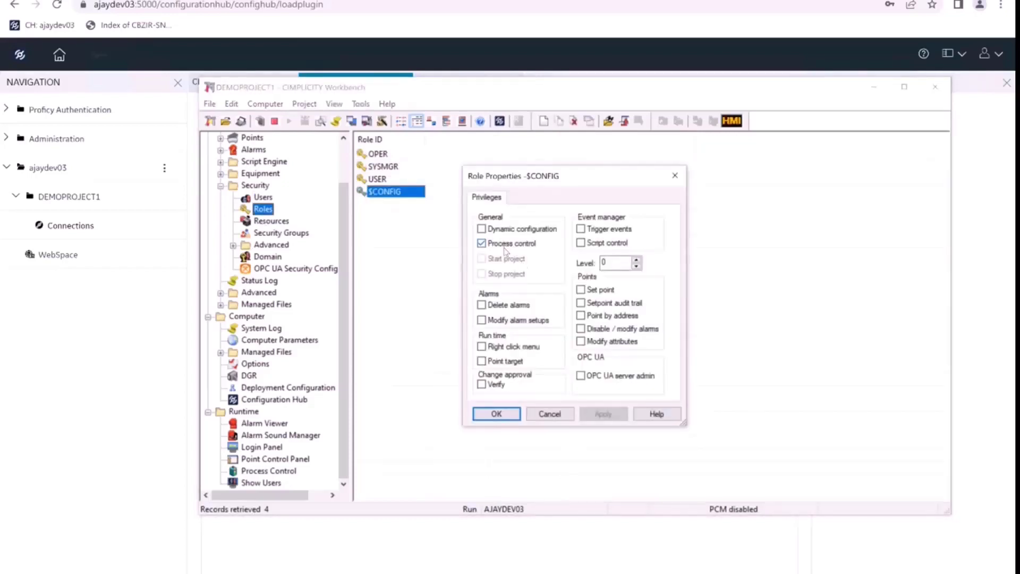
pyautogui.click(547, 415)
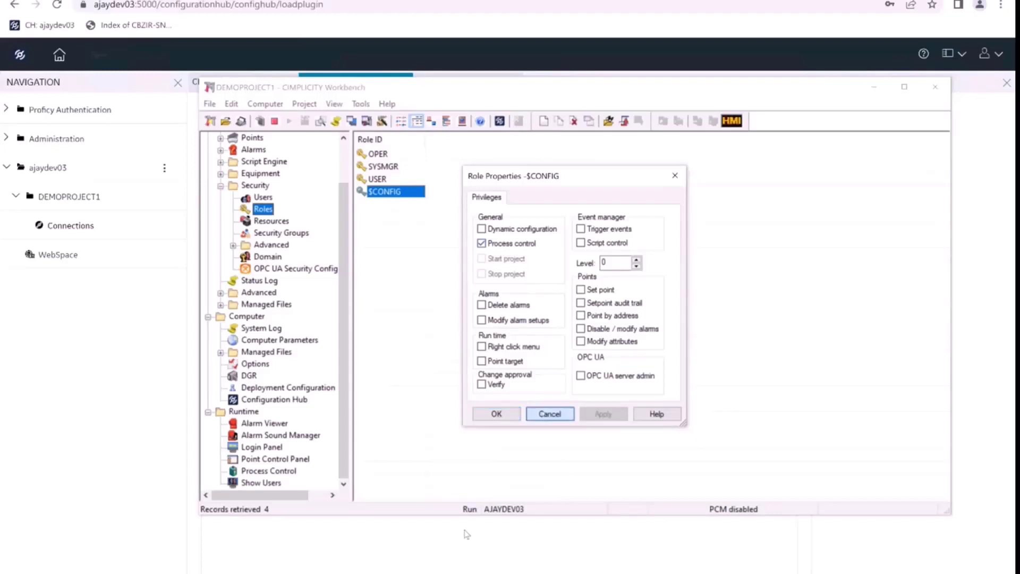
# Check the uaservercpp OPC UA console, then list the Runtime Login Panel record in Workbench.
pyautogui.hotkey('alt', 'Tab')
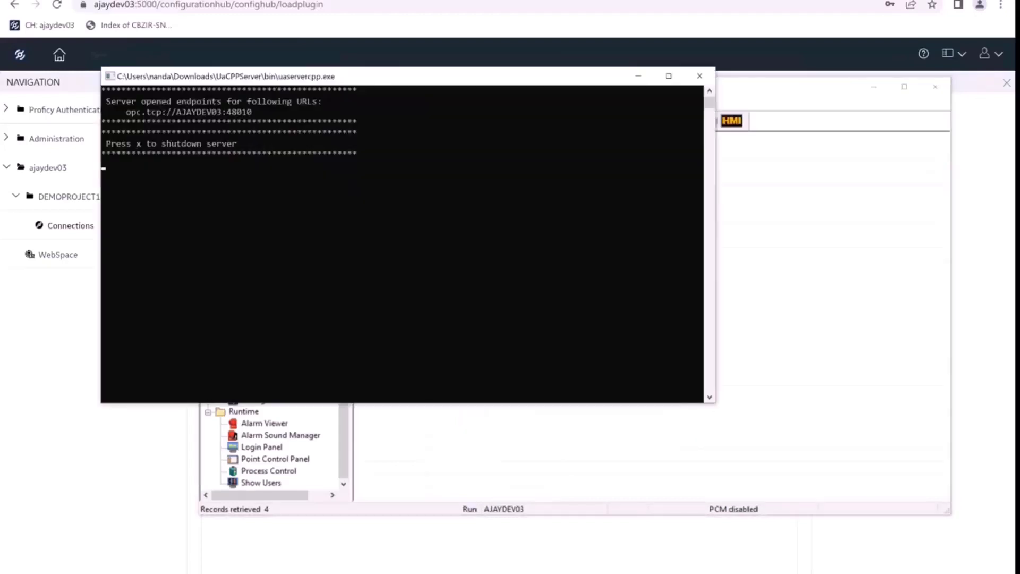
pyautogui.hotkey('alt', 'Tab')
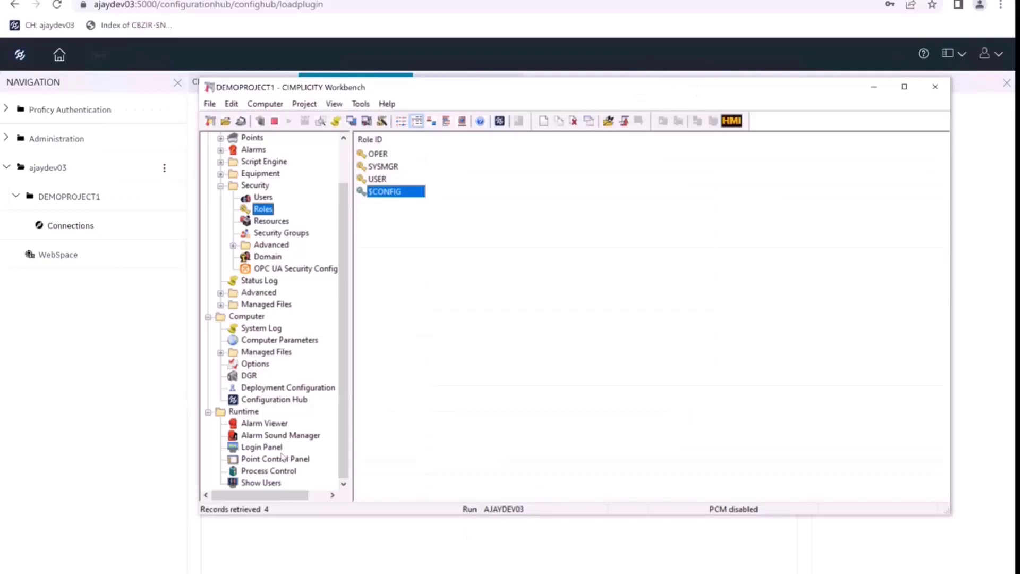
pyautogui.click(262, 447)
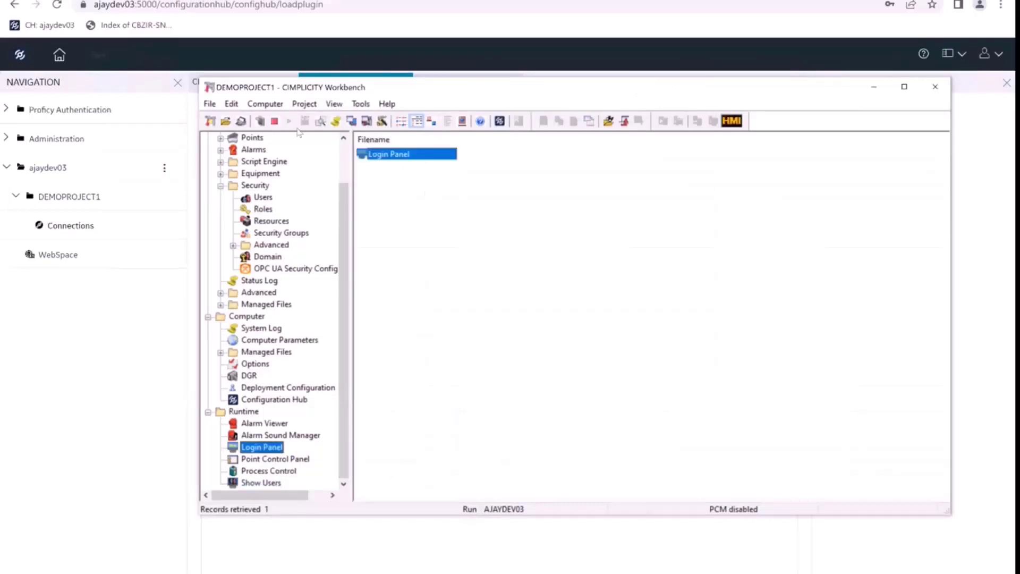